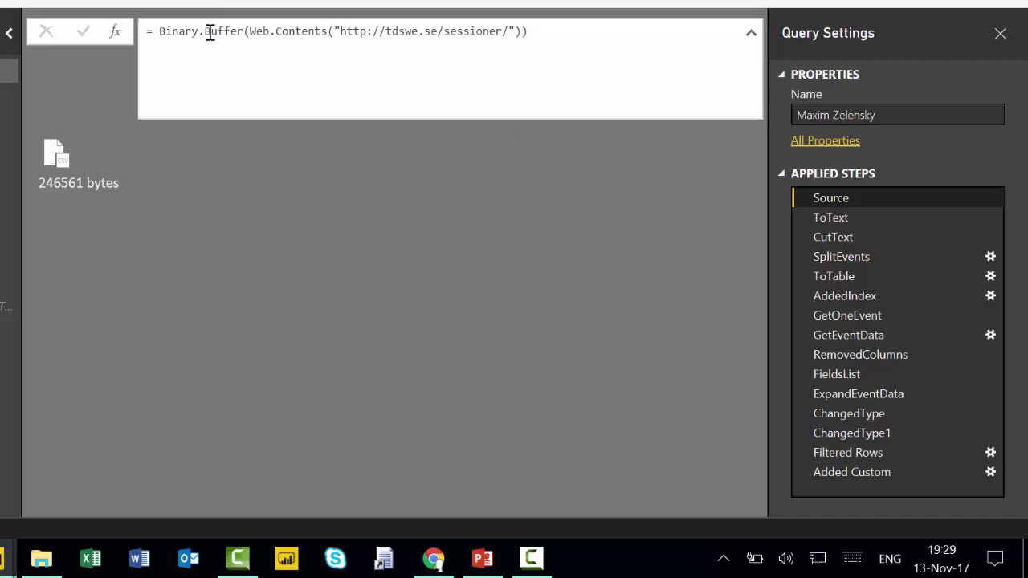
left_click_drag(535, 30, 161, 46)
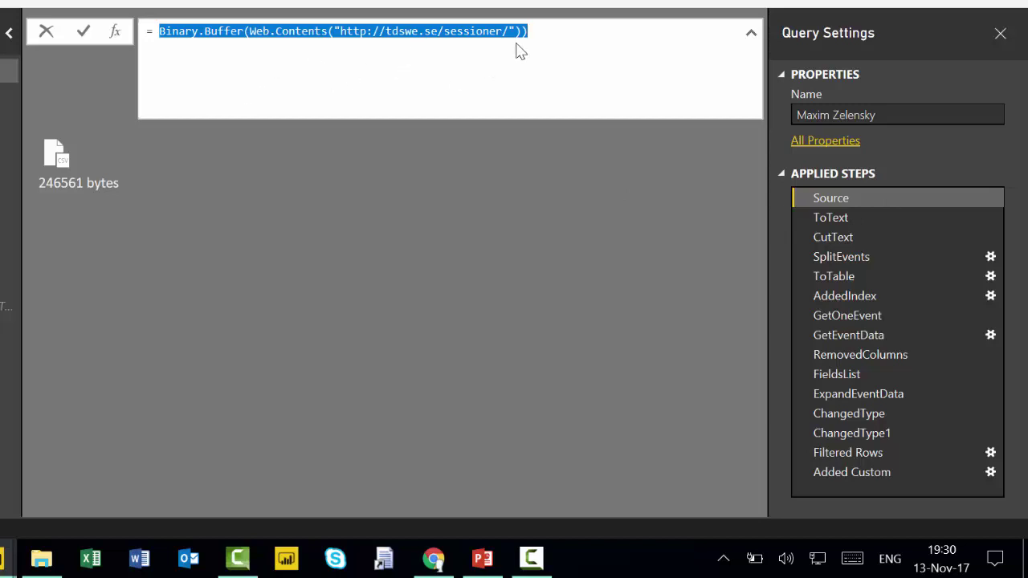
- Inspect the ToText, CutText, SplitEvents, ToTable and AddedIndex steps, ending on the indexed event table
left_click(852, 216)
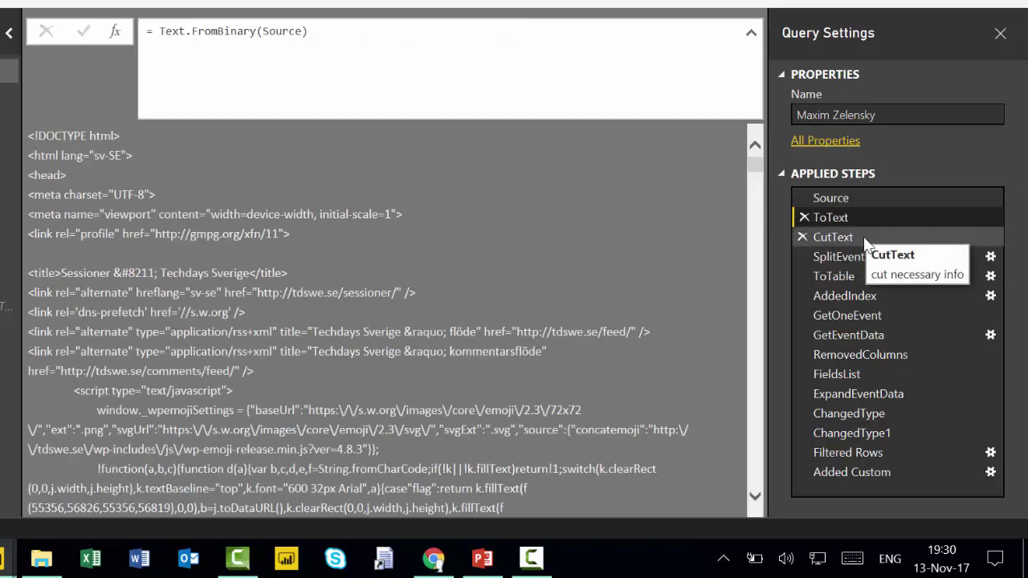
left_click(867, 244)
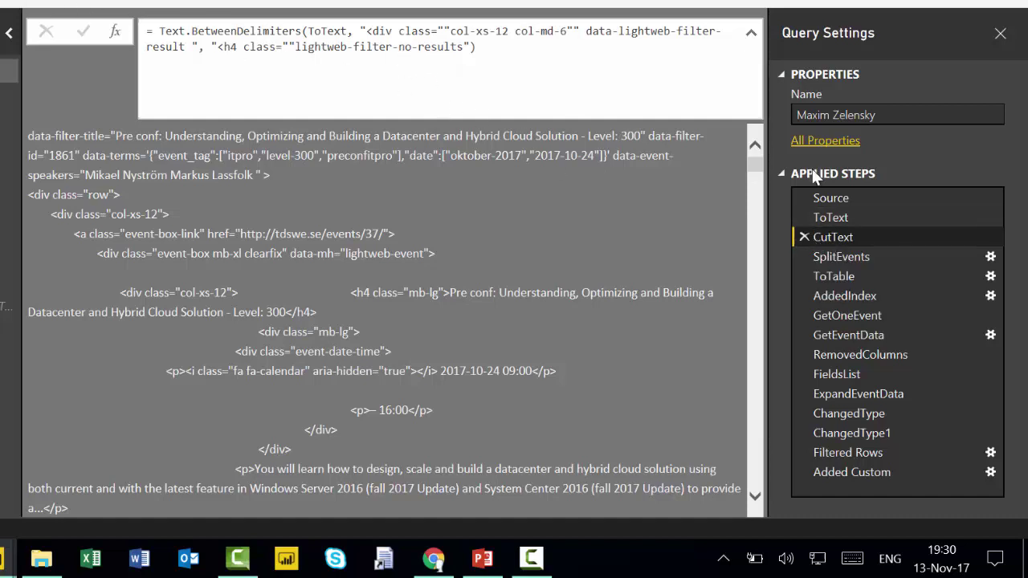
left_click(867, 257)
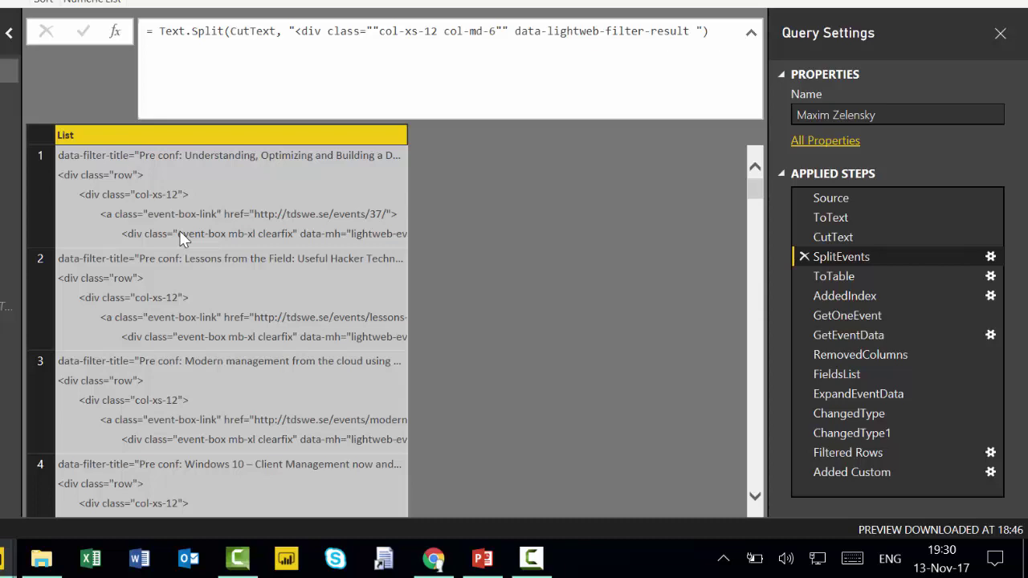
scroll(153, 227, "down", 10)
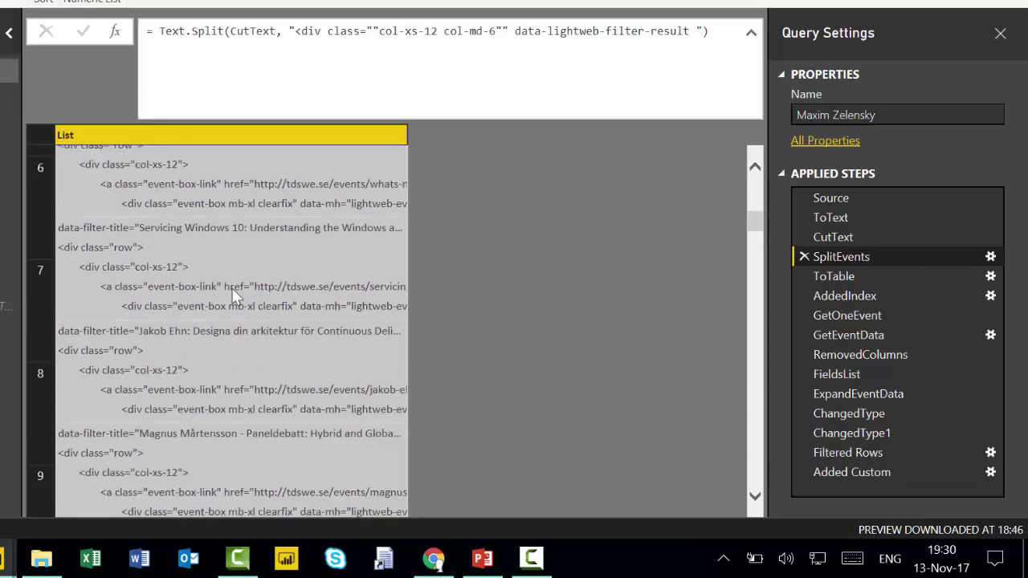
scroll(147, 227, "down", 15)
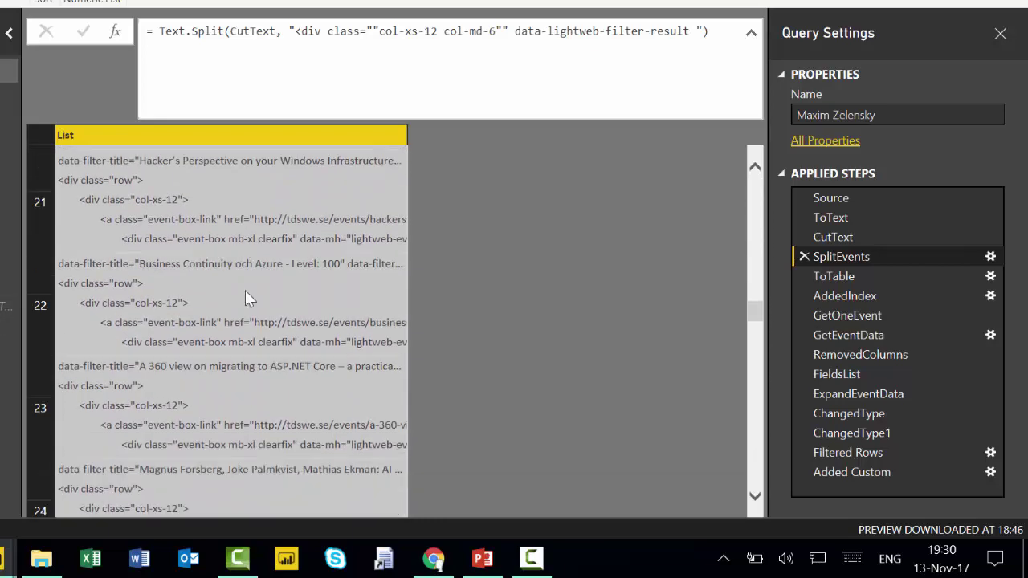
scroll(252, 289, "up", 13)
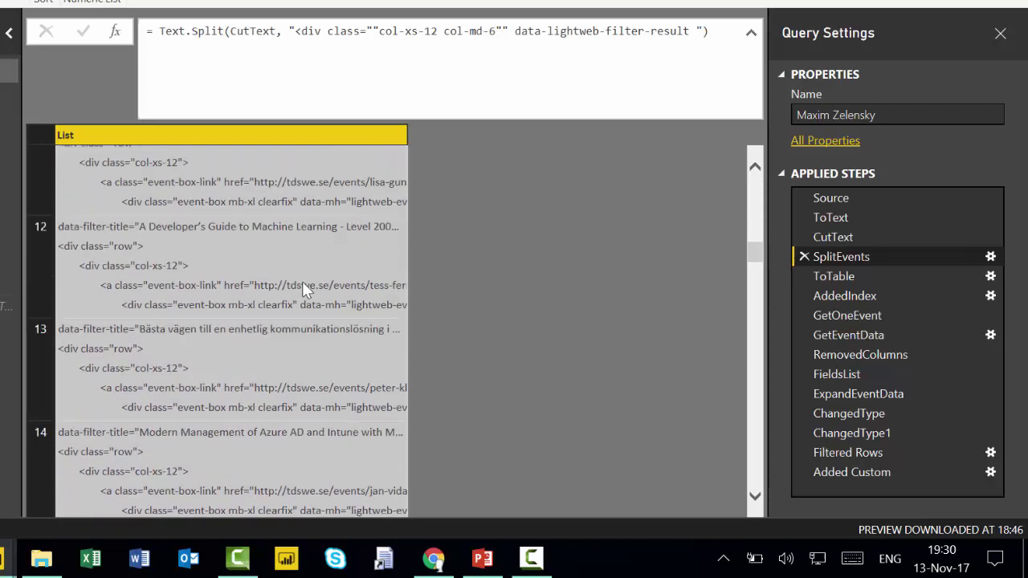
scroll(314, 285, "up", 6)
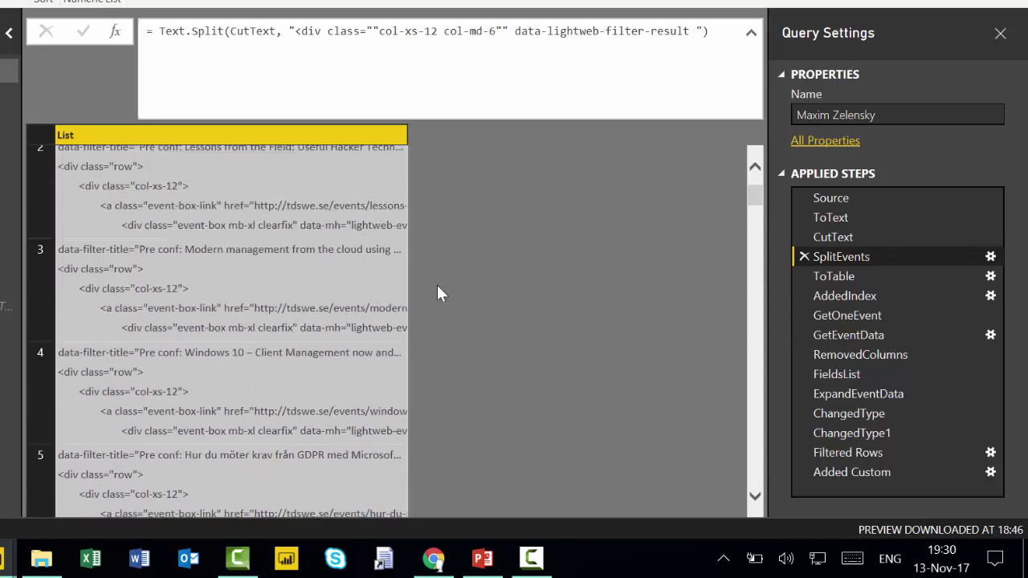
scroll(404, 227, "up", 3)
left_click(856, 278)
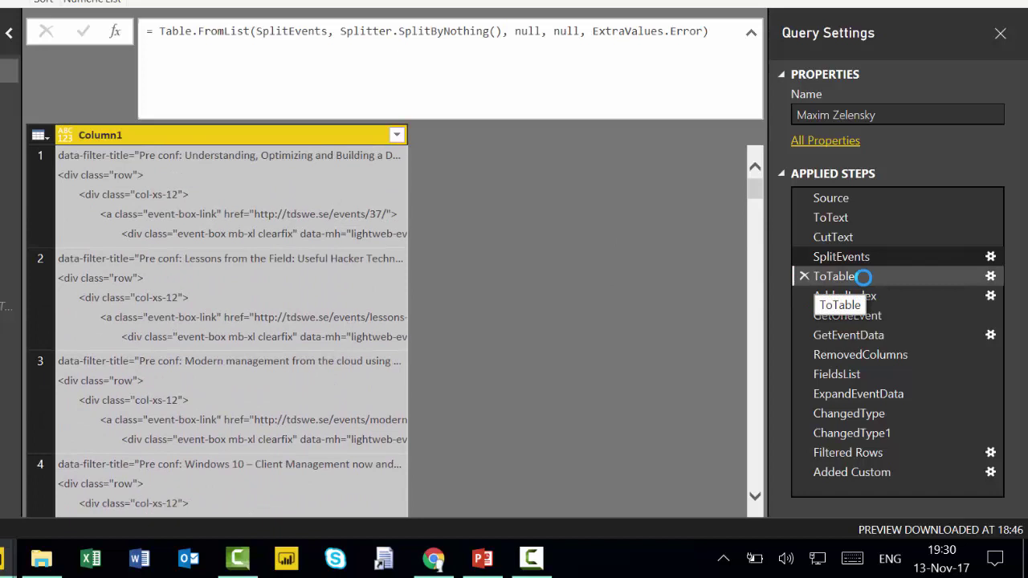
left_click(863, 296)
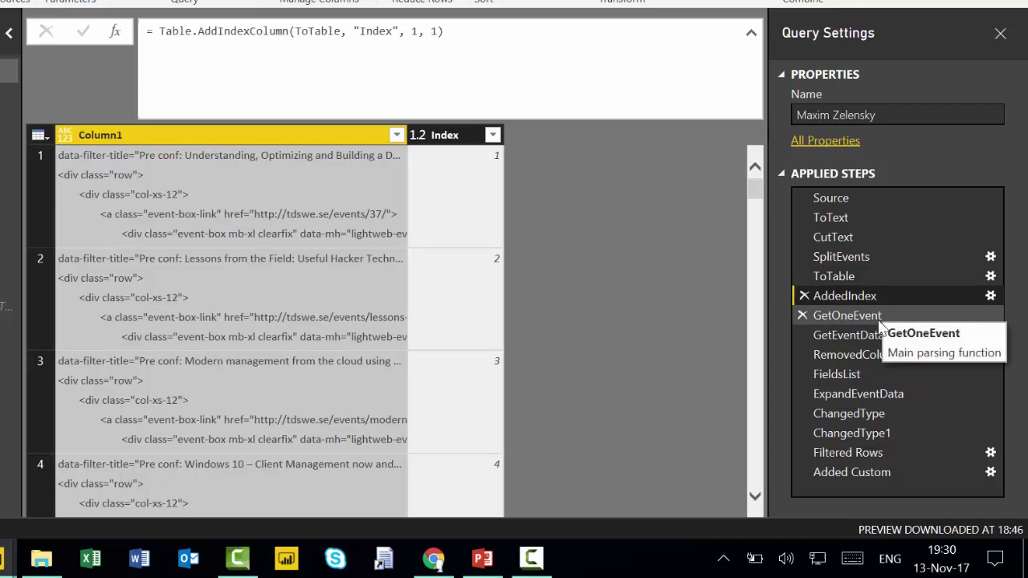
- Read the start of the GetOneEvent function code, highlighting the CleanTabs Replace call
left_click(875, 323)
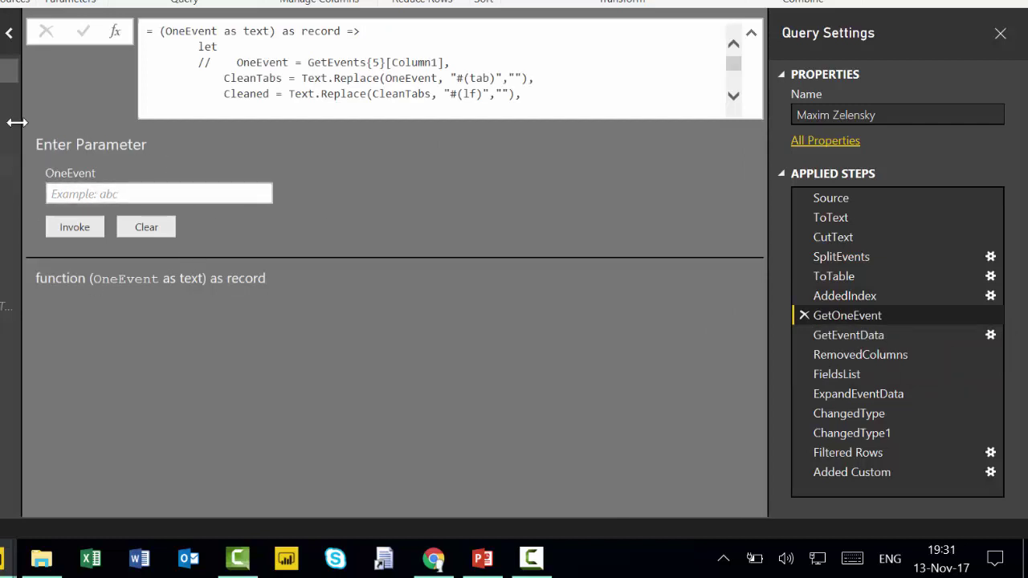
scroll(734, 70, "down", 15)
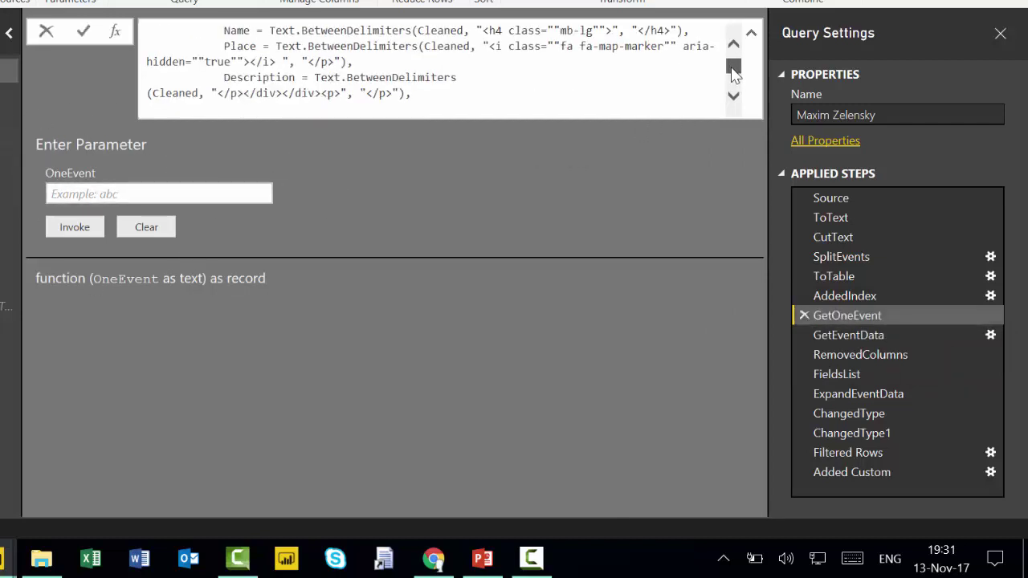
scroll(733, 76, "up", 15)
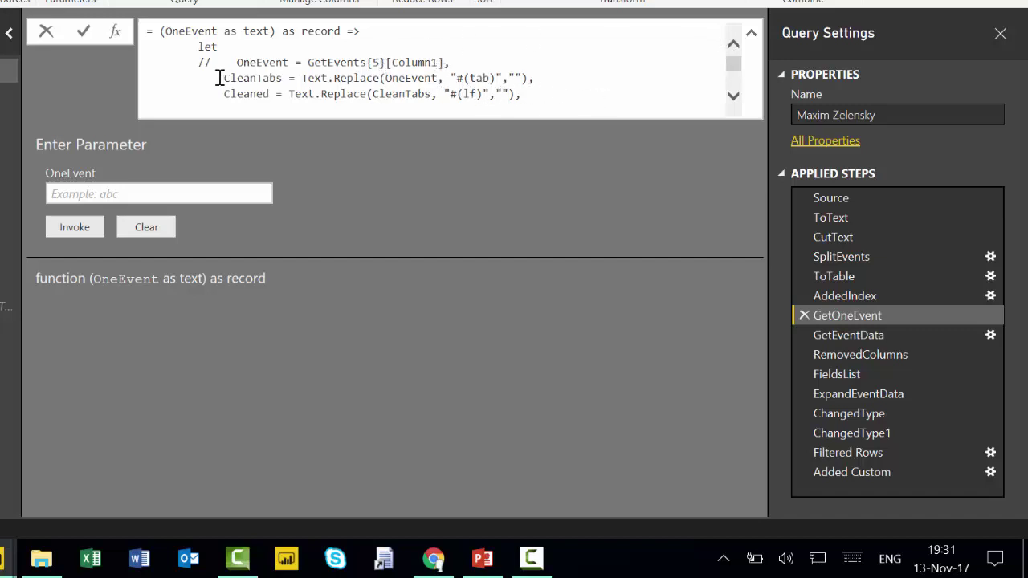
scroll(257, 80, "down", 2)
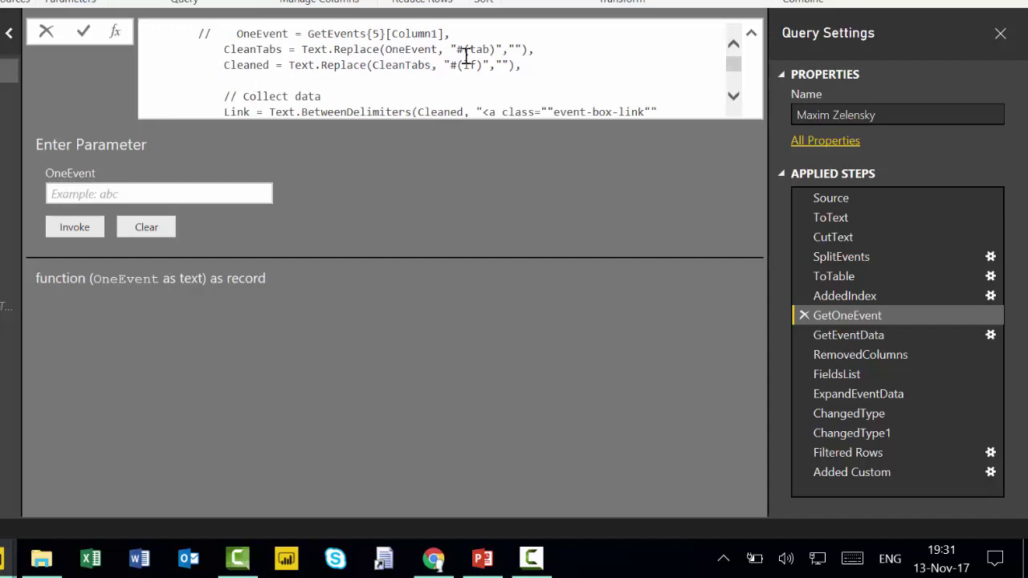
left_click_drag(535, 50, 334, 50)
- Scroll the GetOneEvent code to the speakers section, then show the GetEventData step
scroll(554, 64, "down", 4)
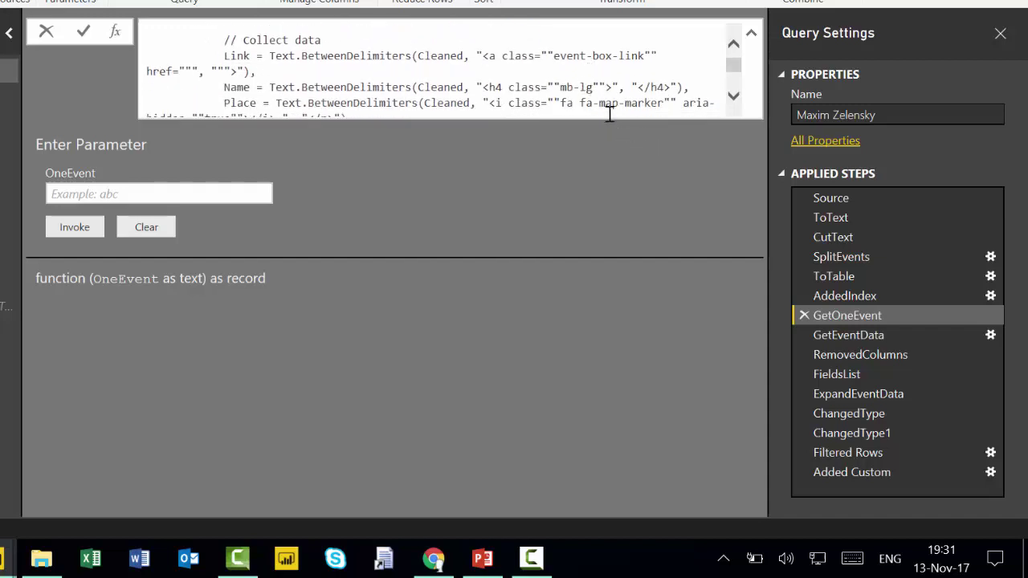
scroll(513, 90, "down", 3)
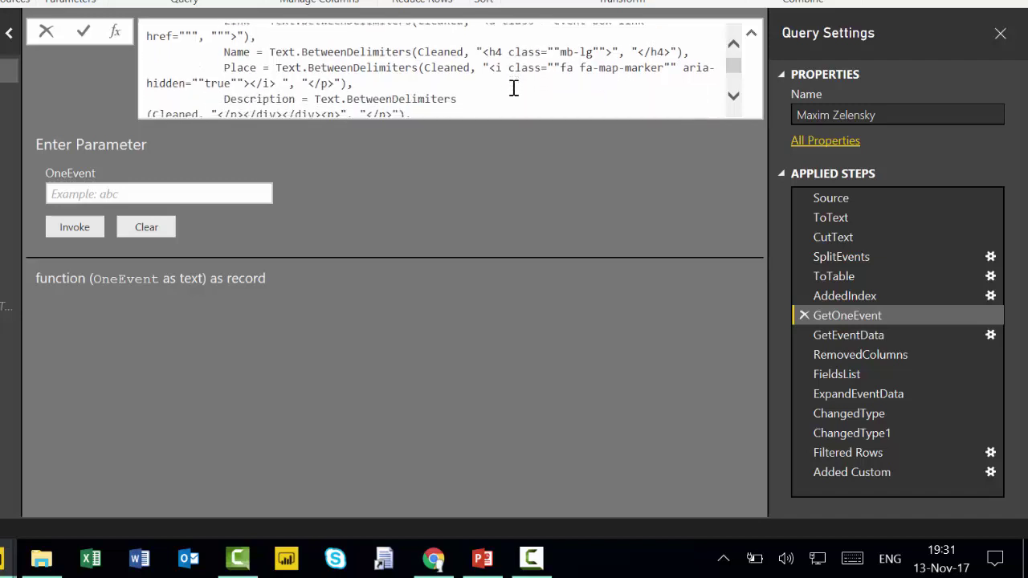
scroll(515, 89, "down", 1)
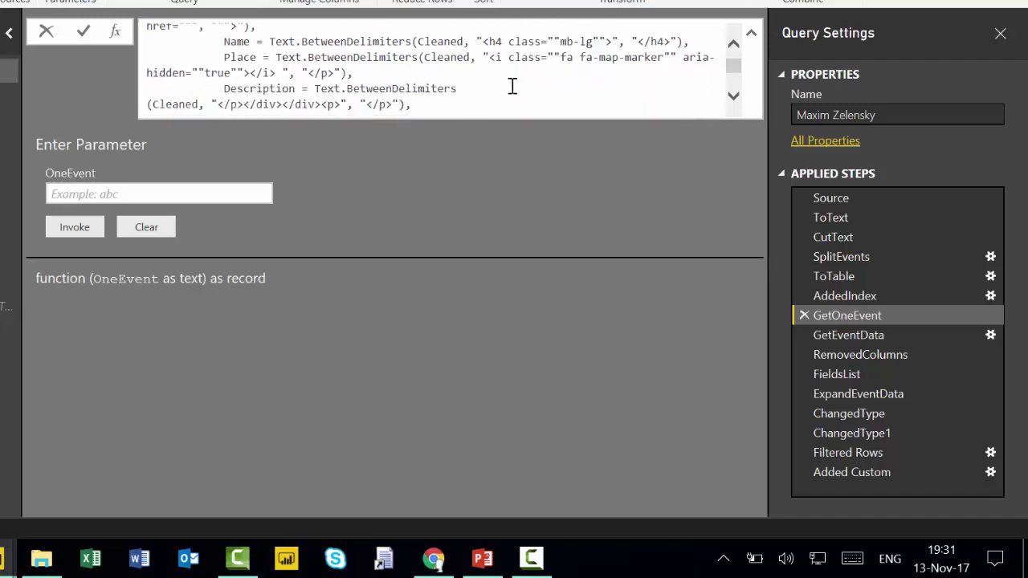
scroll(514, 88, "down", 5)
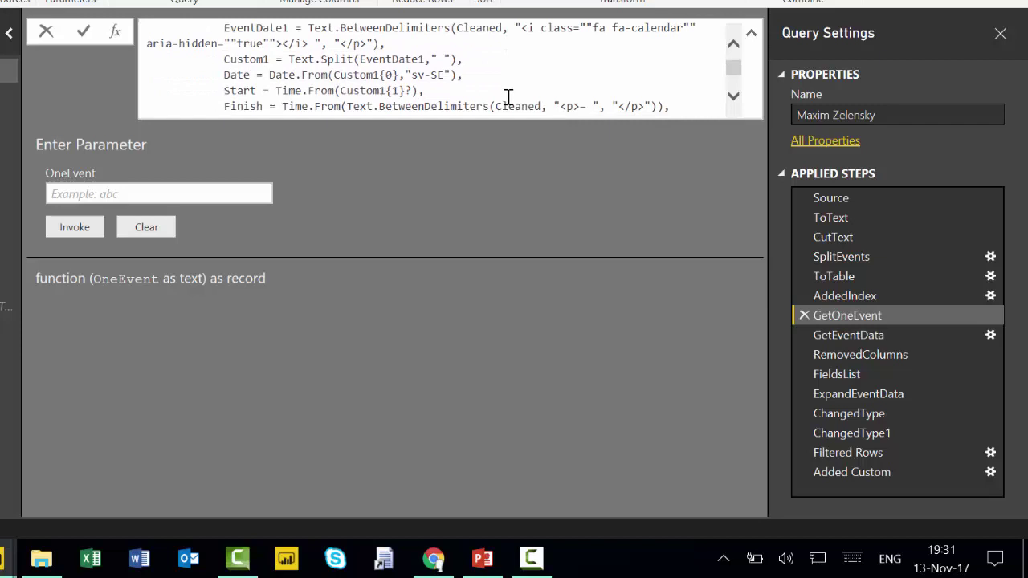
scroll(507, 95, "down", 2)
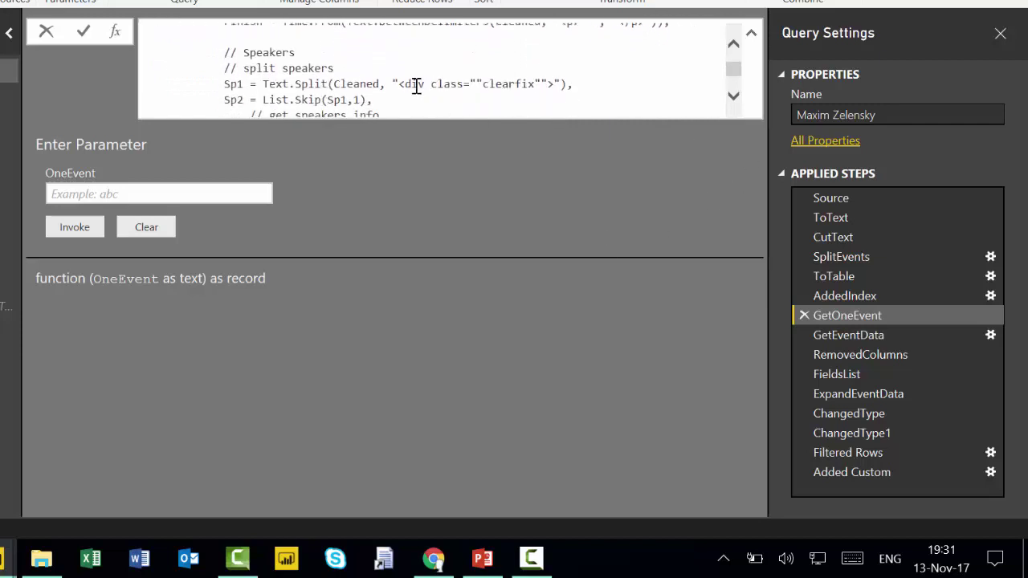
left_click(869, 335)
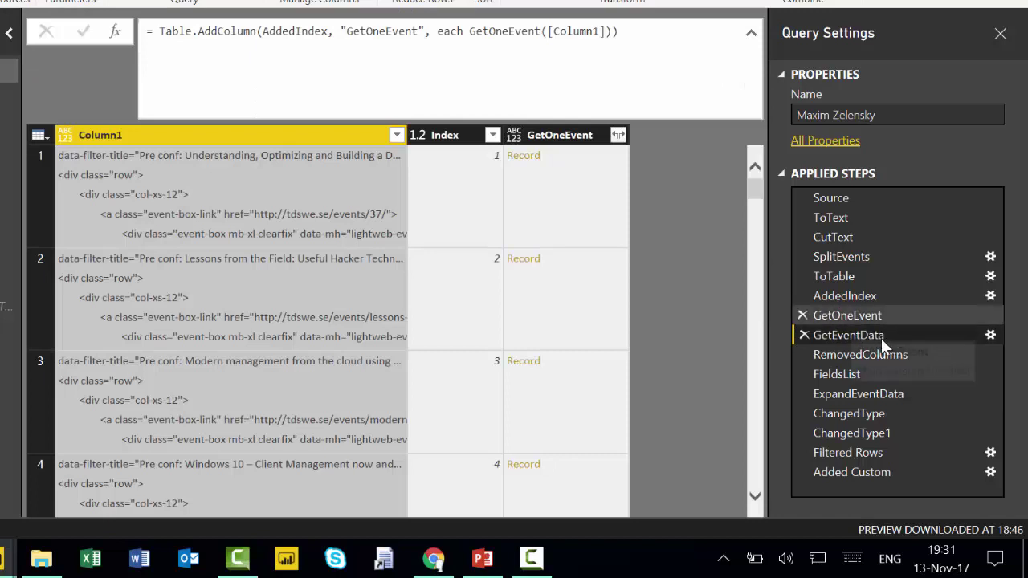
- Review the GetEventData custom column formula GetOneEvent([Column1])
left_click(990, 338)
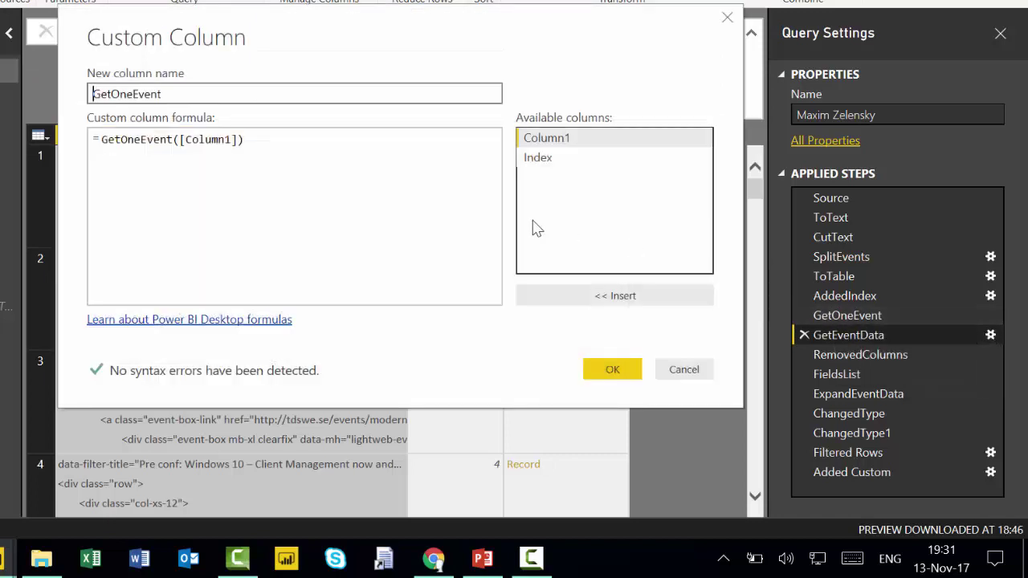
triple_click(137, 140)
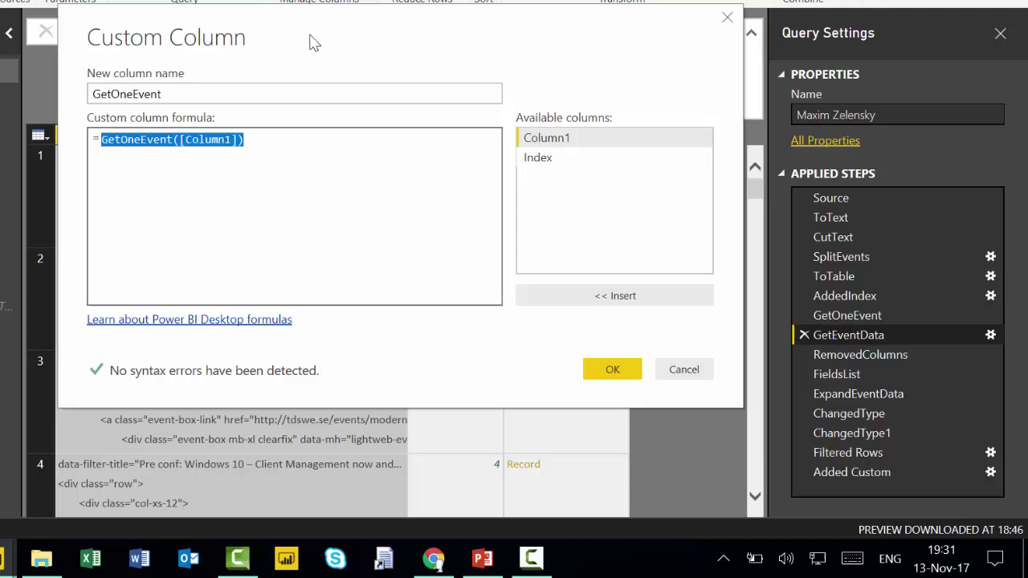
left_click_drag(310, 41, 632, 13)
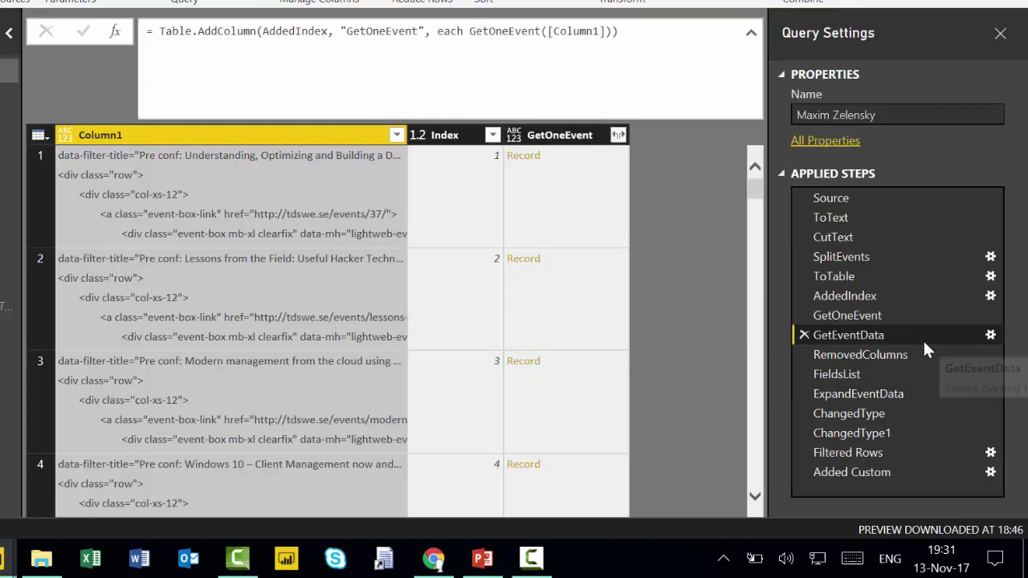
- Preview row 1's record: Link, Name, Description, Date 24-Oct-17, start/finish times and speakers
left_click(606, 195)
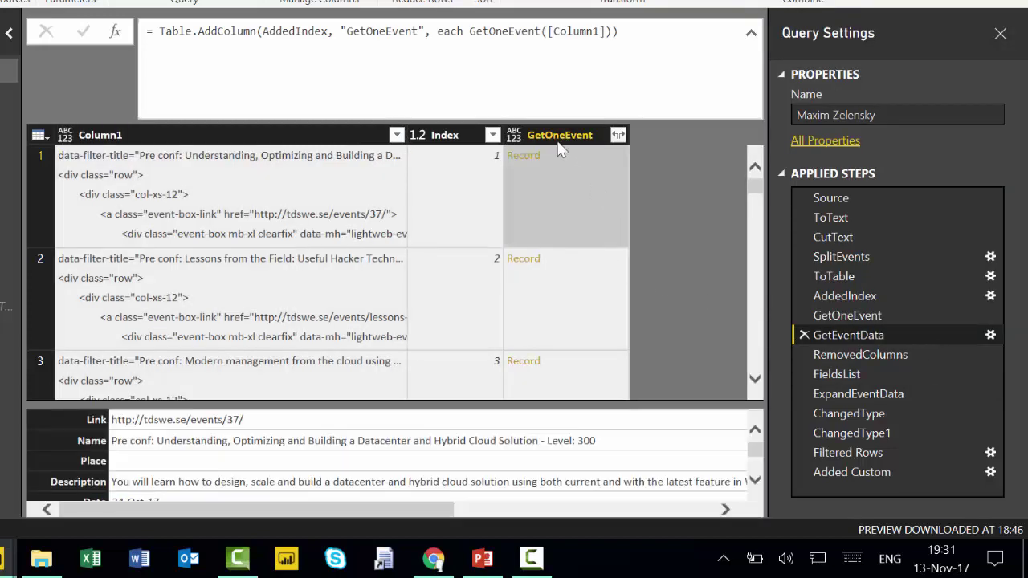
scroll(138, 447, "down", 3)
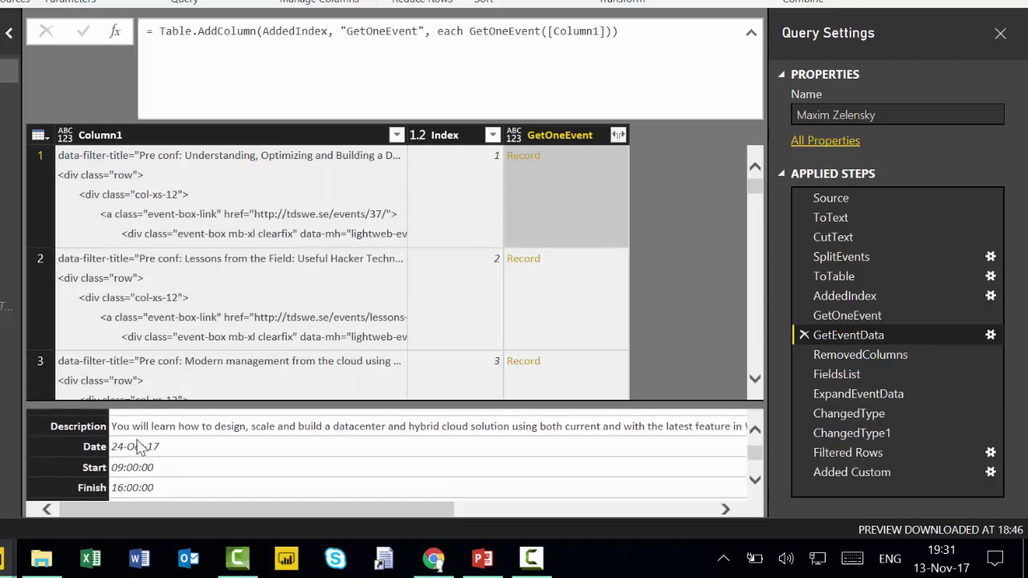
scroll(138, 447, "down", 5)
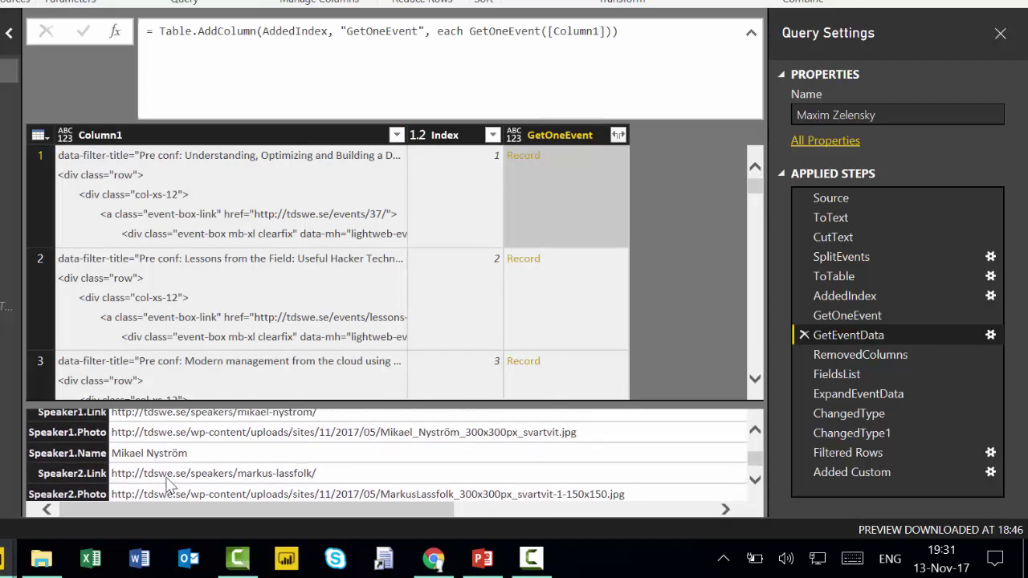
scroll(167, 474, "up", 8)
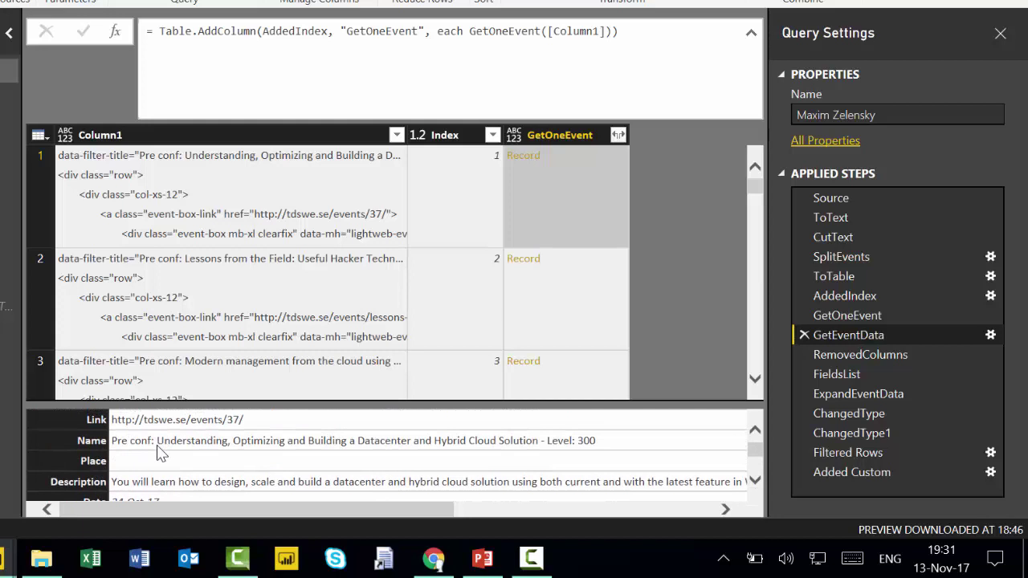
scroll(134, 451, "down", 4)
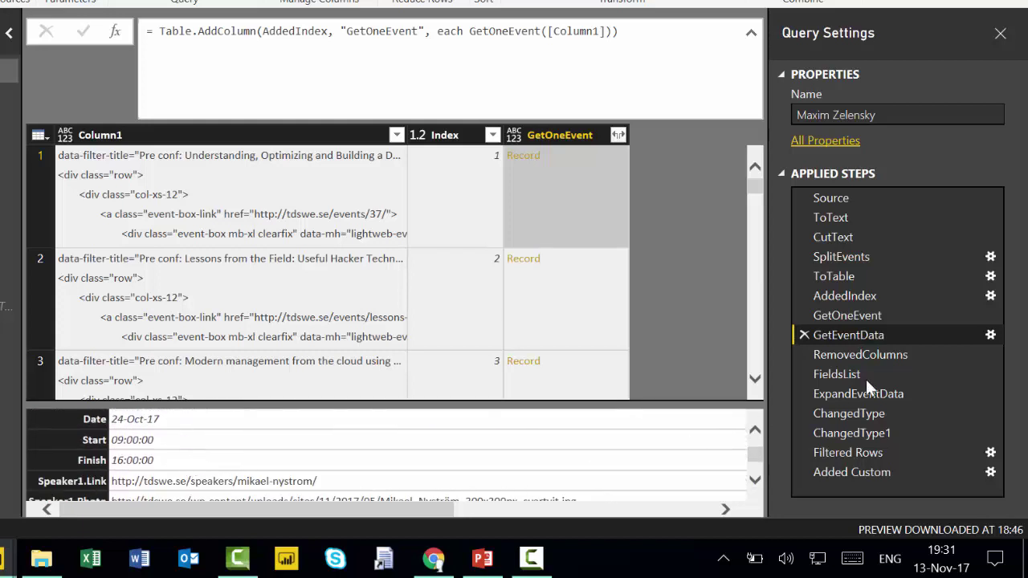
- Scroll the GetOneEvent code, then preview row 1's raw HTML text at the AddedIndex step
left_click(878, 318)
scroll(541, 93, "down", 1)
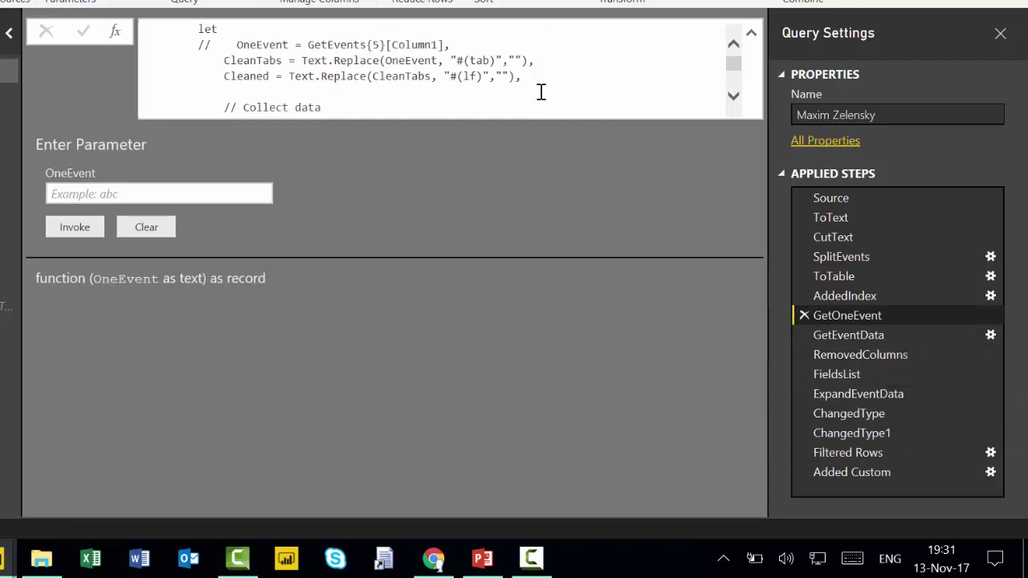
scroll(541, 92, "down", 8)
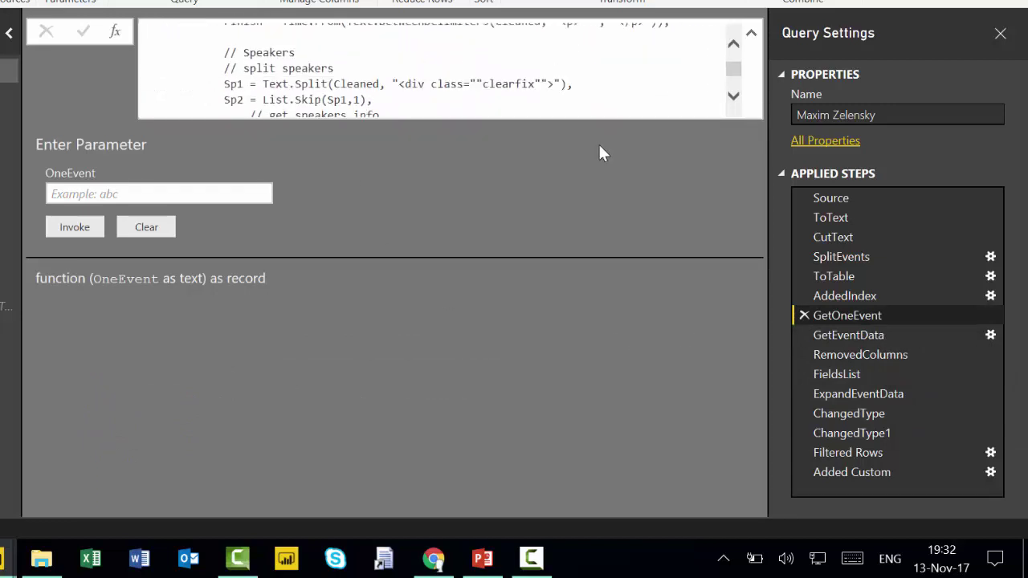
scroll(613, 99, "down", 4)
left_click(861, 301)
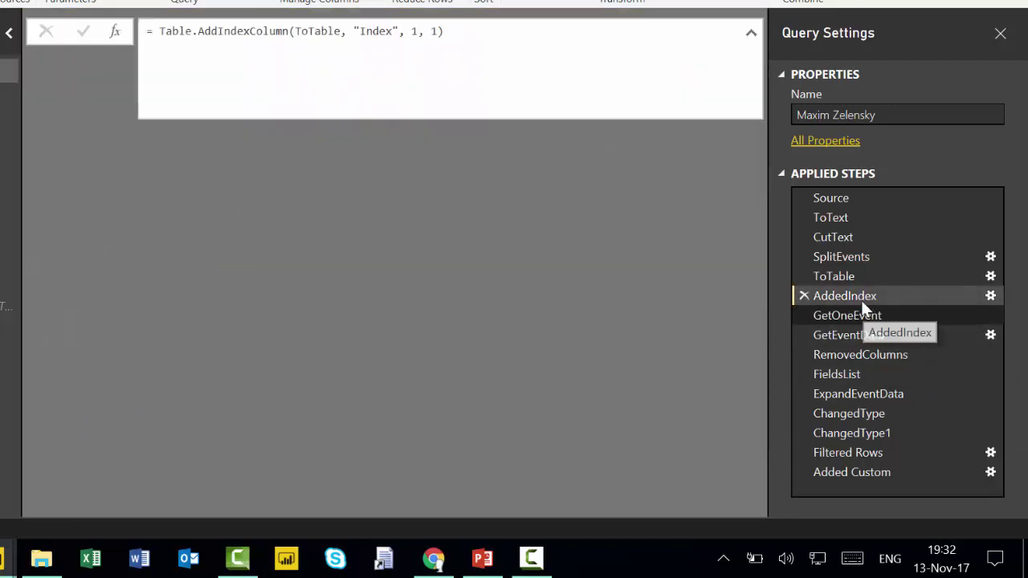
left_click(238, 174)
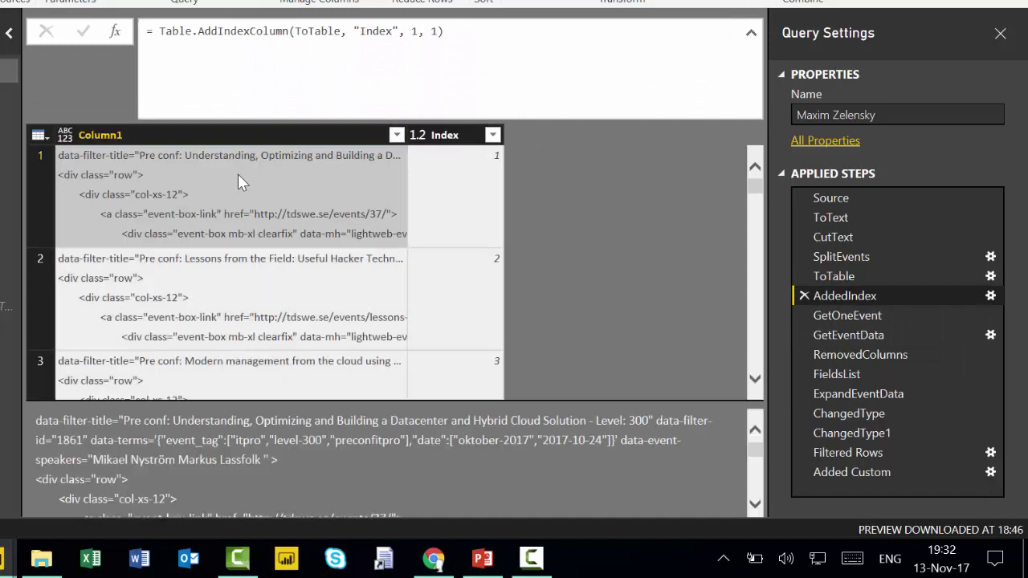
- Preview row 1's parsed record, then view RemovedColumns and the FieldsList list of field names
left_click(851, 336)
left_click(573, 205)
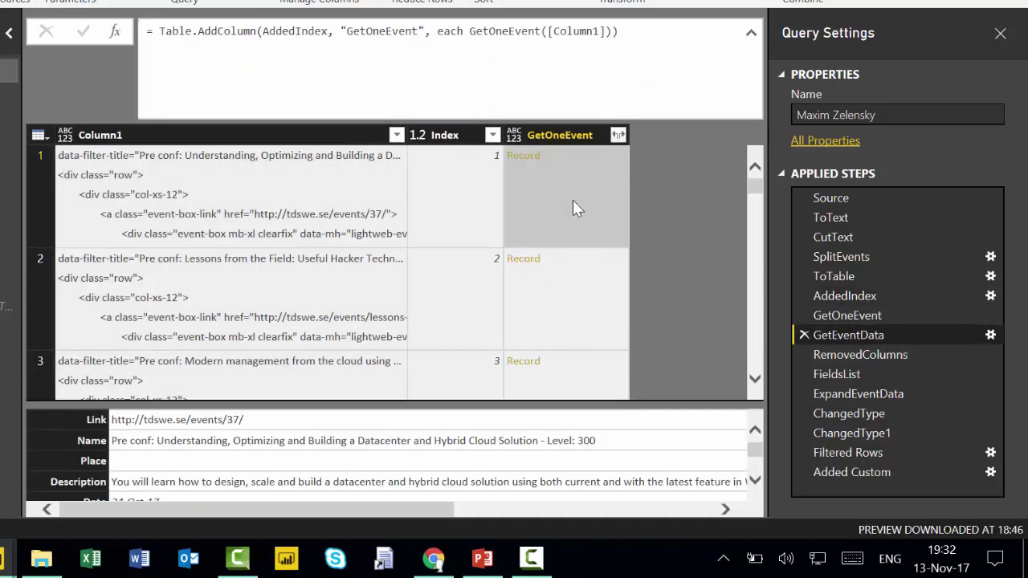
scroll(439, 455, "down", 5)
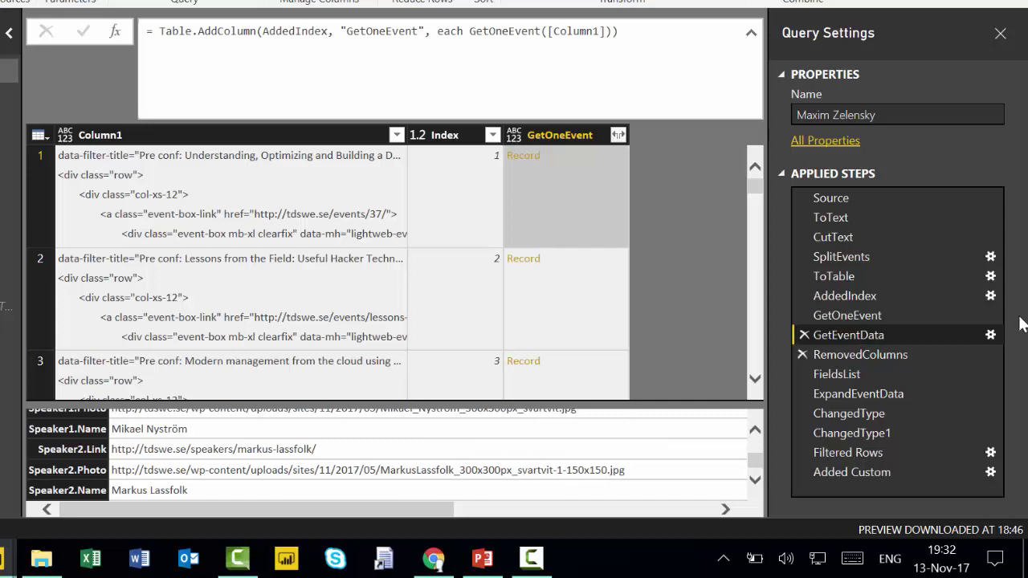
left_click(844, 358)
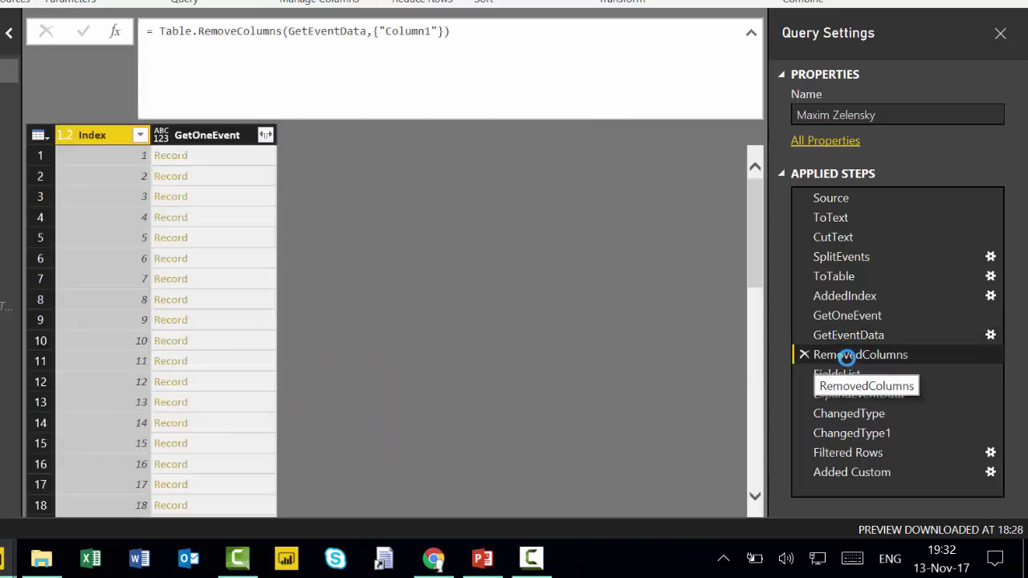
left_click(858, 371)
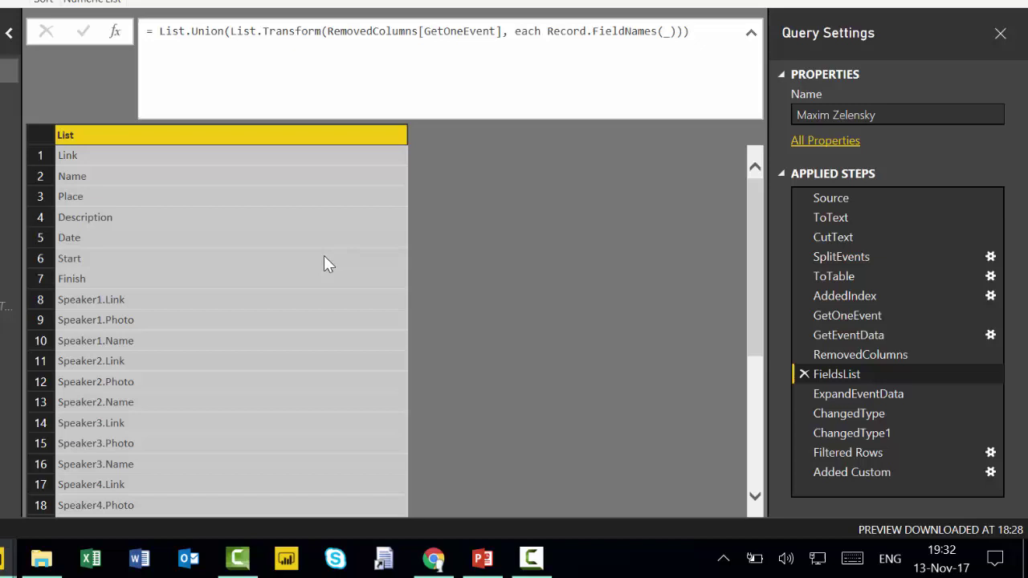
- Compare the first event's record fields at GetEventData with the FieldsList list of names
left_click(871, 351)
left_click(859, 334)
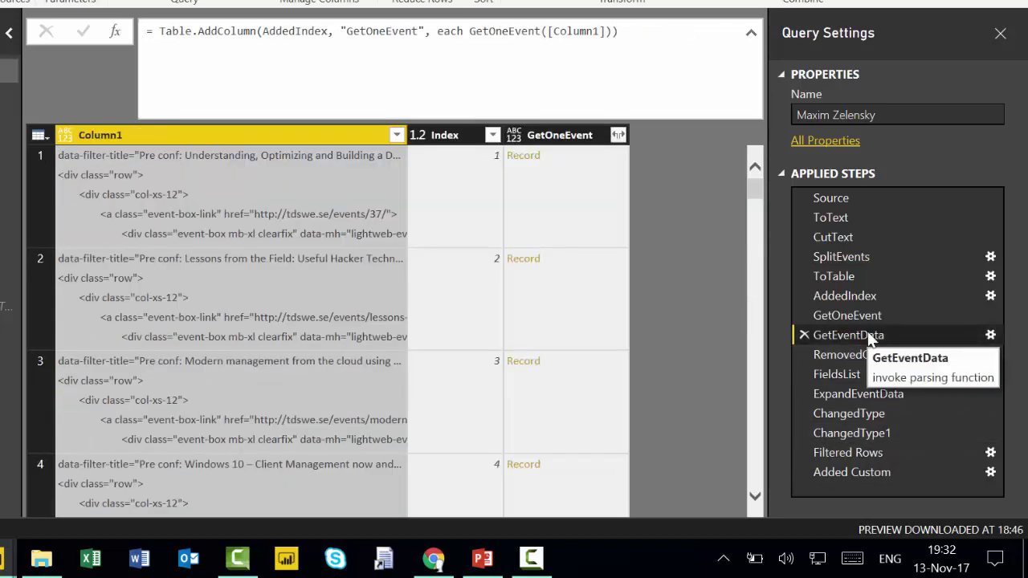
left_click(562, 216)
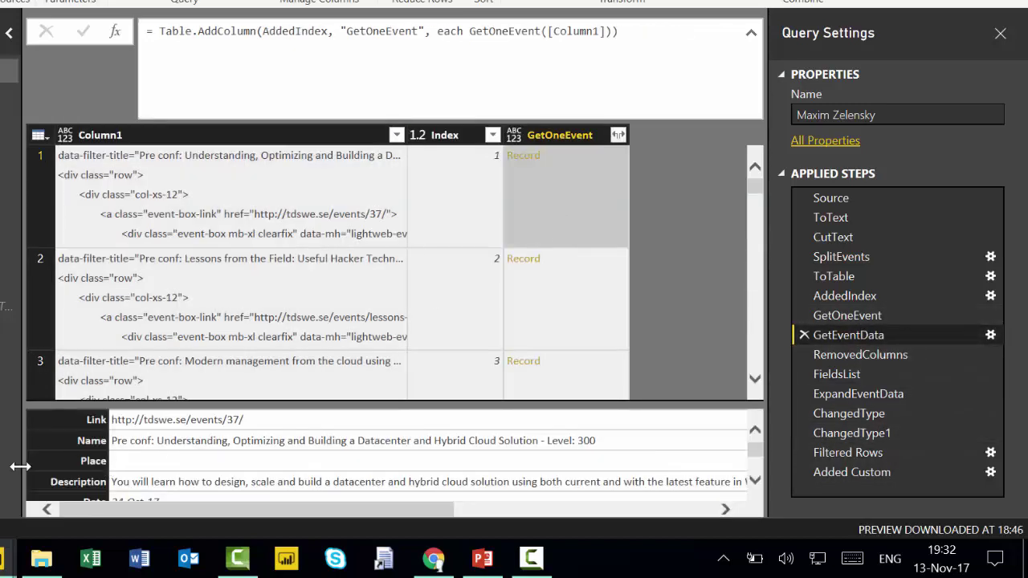
scroll(85, 453, "down", 5)
scroll(95, 482, "up", 5)
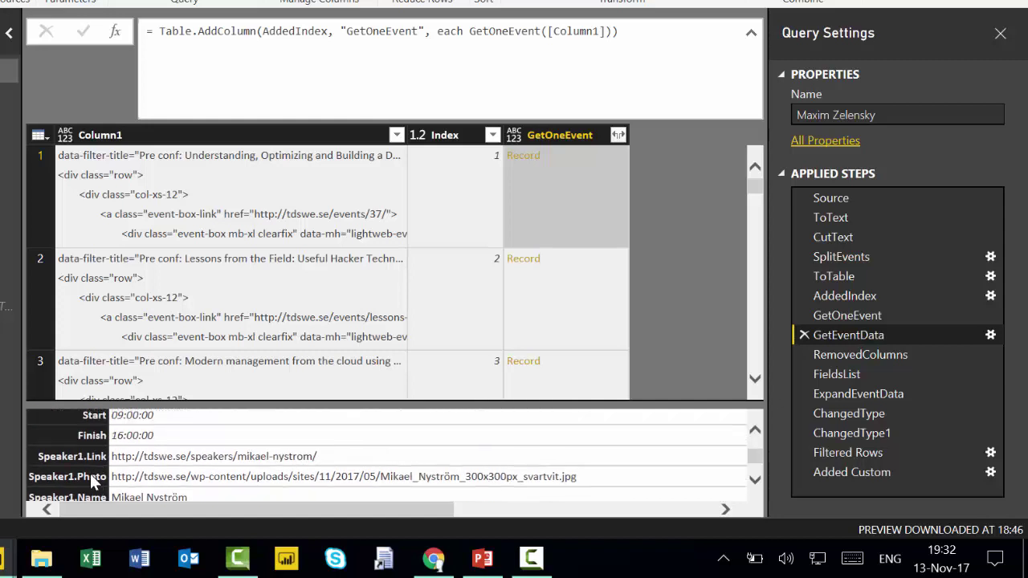
left_click(924, 378)
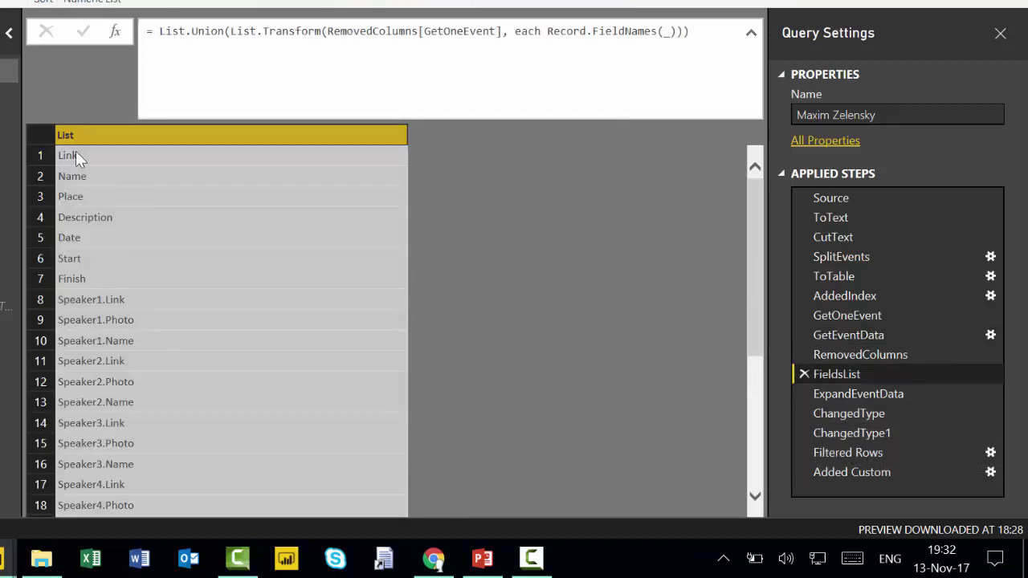
scroll(96, 199, "down", 5)
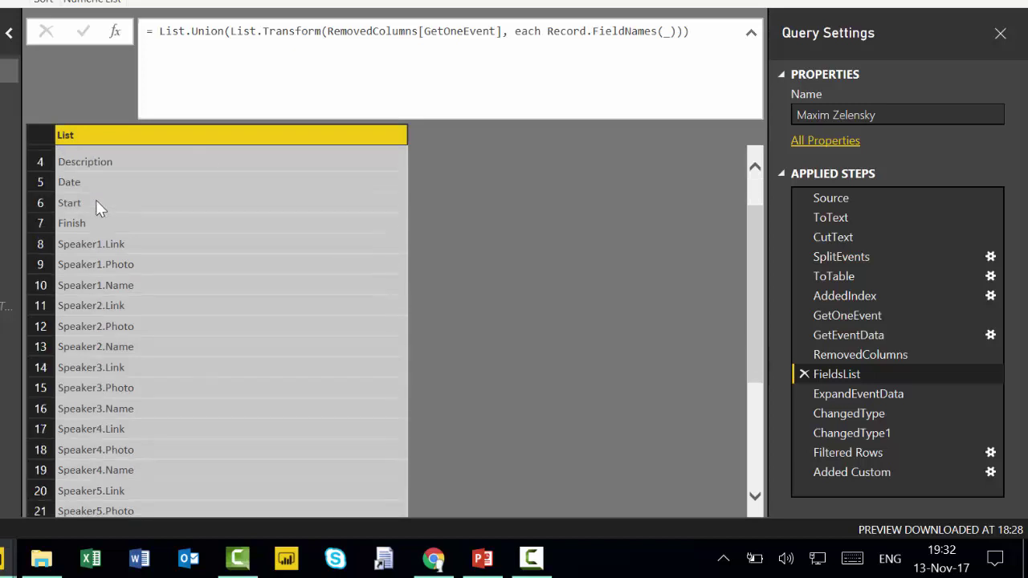
scroll(132, 315, "up", 5)
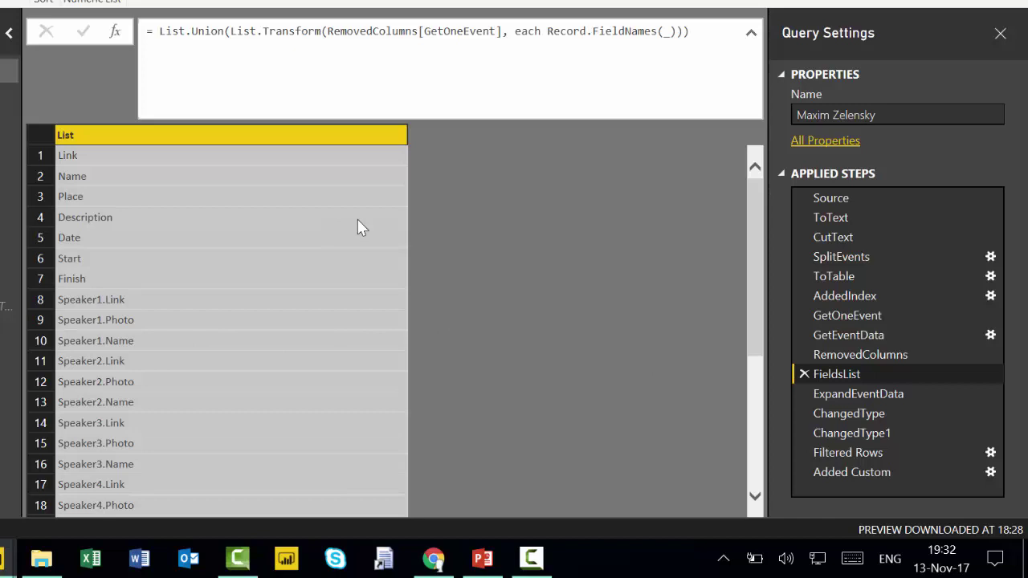
- Recheck the record fields, then scroll FieldsList down to Speaker8.Link, Speaker8.Photo and Speaker8.Name
left_click(888, 355)
left_click(879, 335)
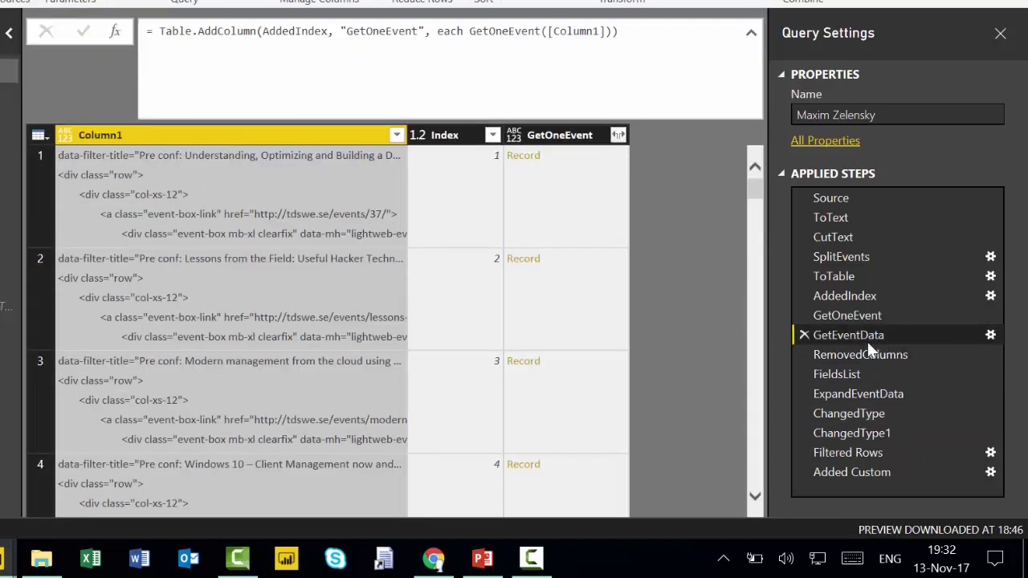
left_click(587, 214)
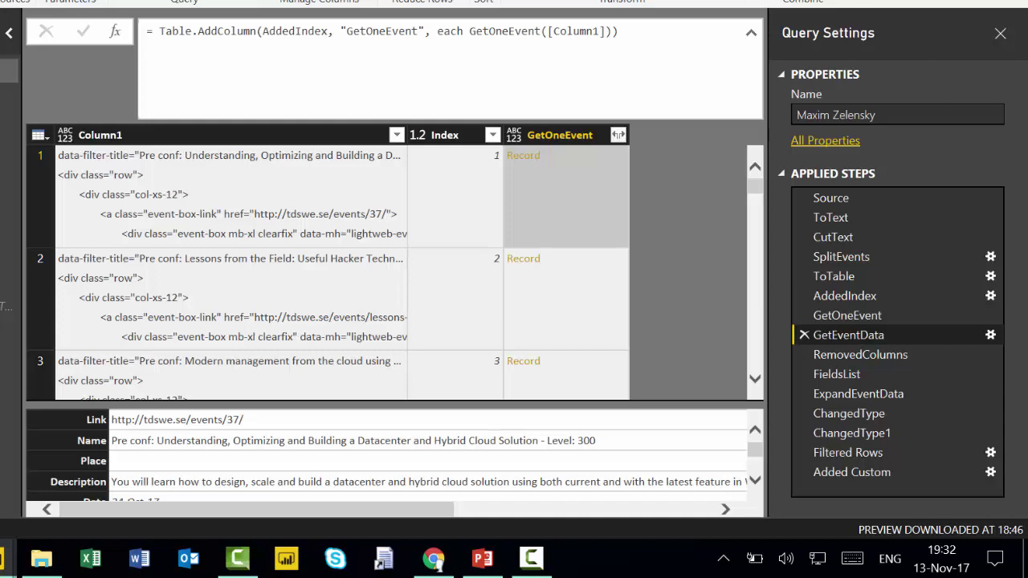
scroll(104, 482, "down", 4)
scroll(301, 448, "up", 3)
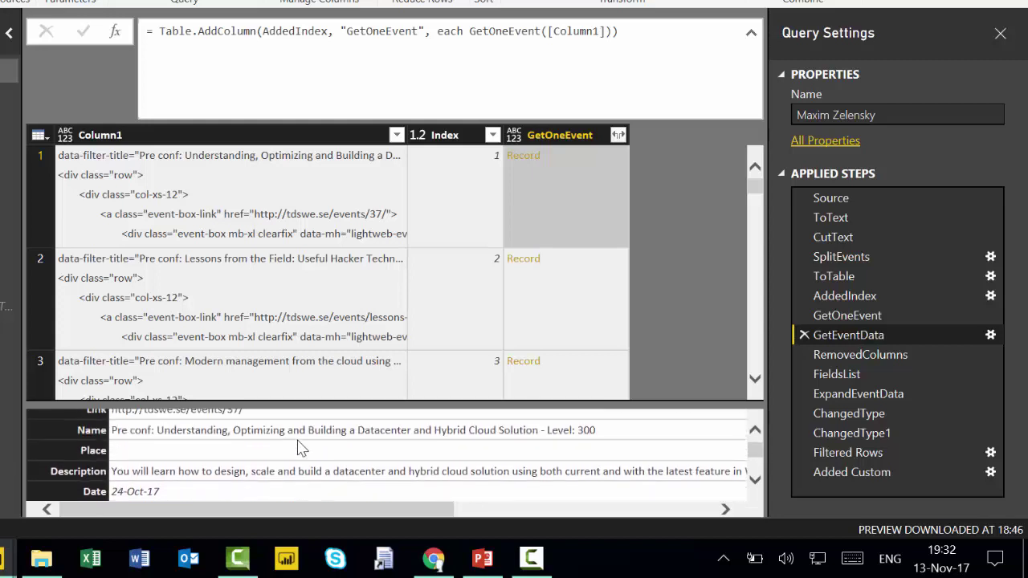
scroll(302, 448, "up", 1)
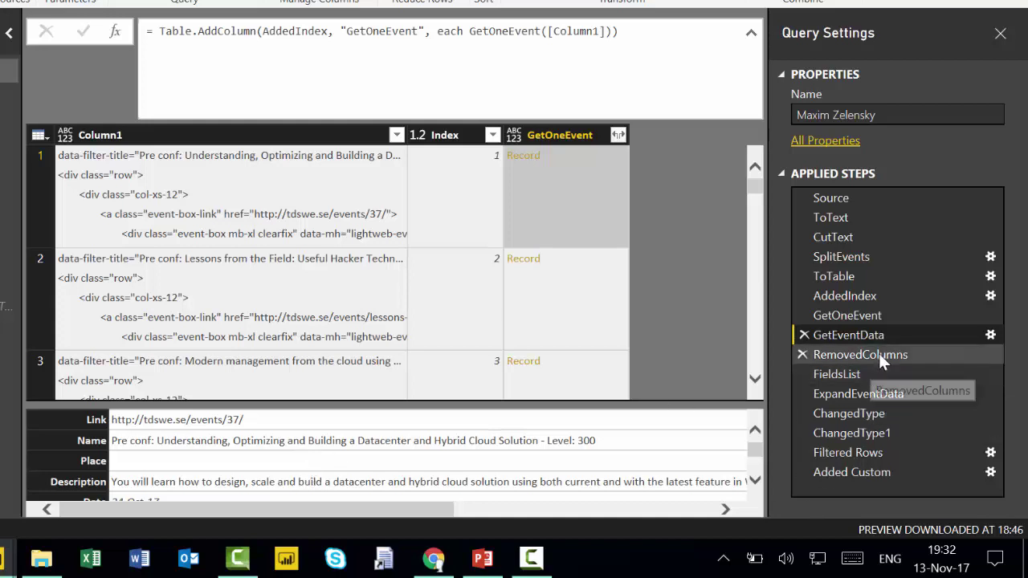
left_click(837, 375)
scroll(289, 360, "down", 4)
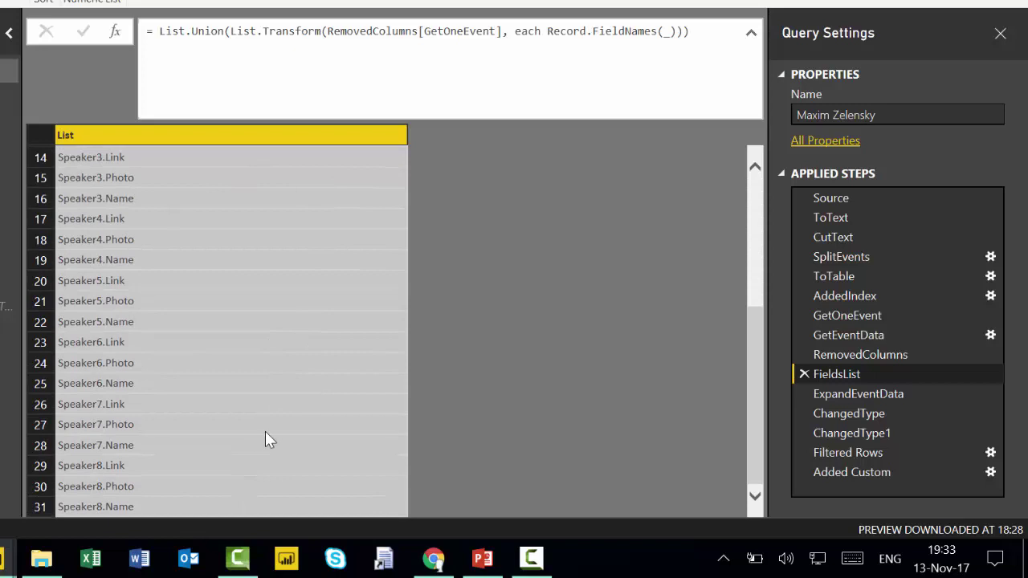
- Show ExpandEventData, retry the canceled evaluation, and scroll across columns to Speaker8.Name
left_click(893, 395)
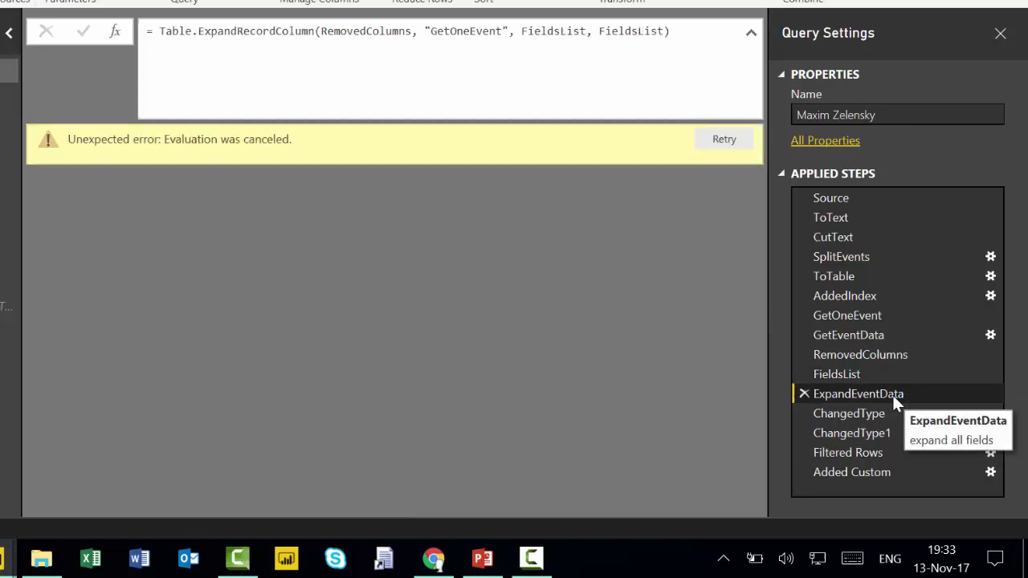
left_click(722, 141)
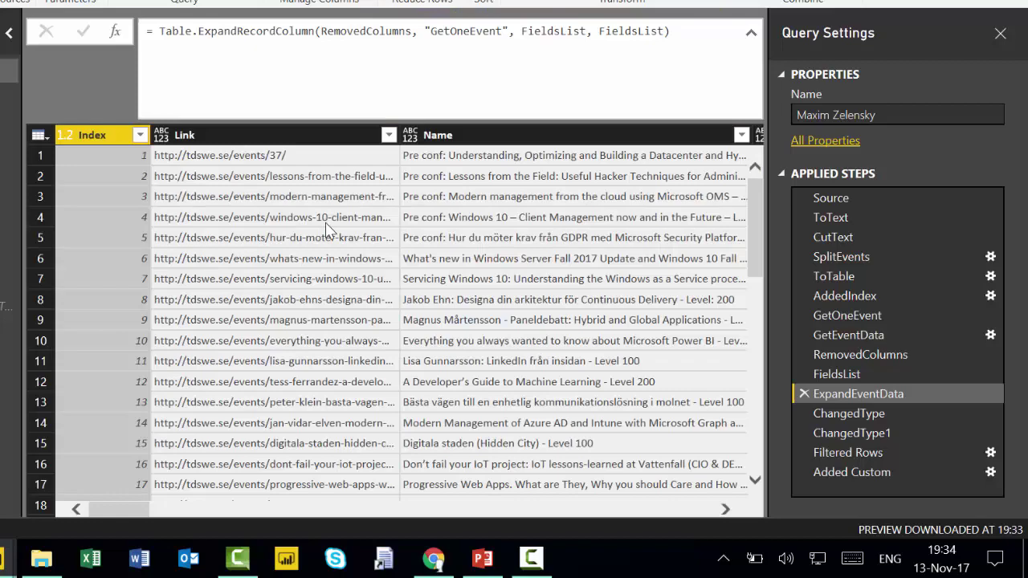
scroll(491, 259, "down", 5)
scroll(492, 258, "up", 5)
left_click_drag(122, 511, 706, 551)
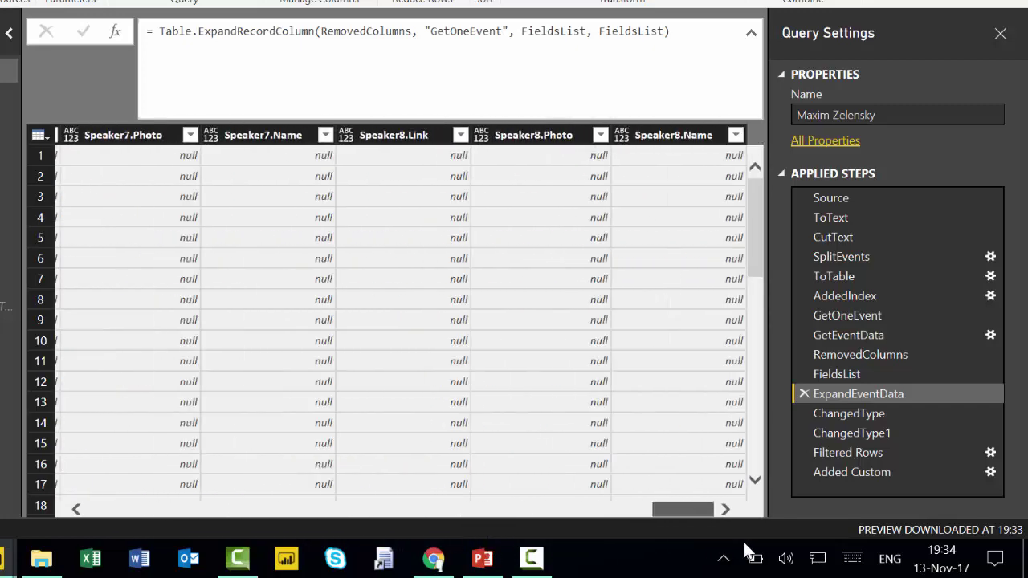
- Inspect ChangedType, ChangedType1, Filtered Rows and Added Custom, showing the combined speaker-names Custom column
left_click(883, 414)
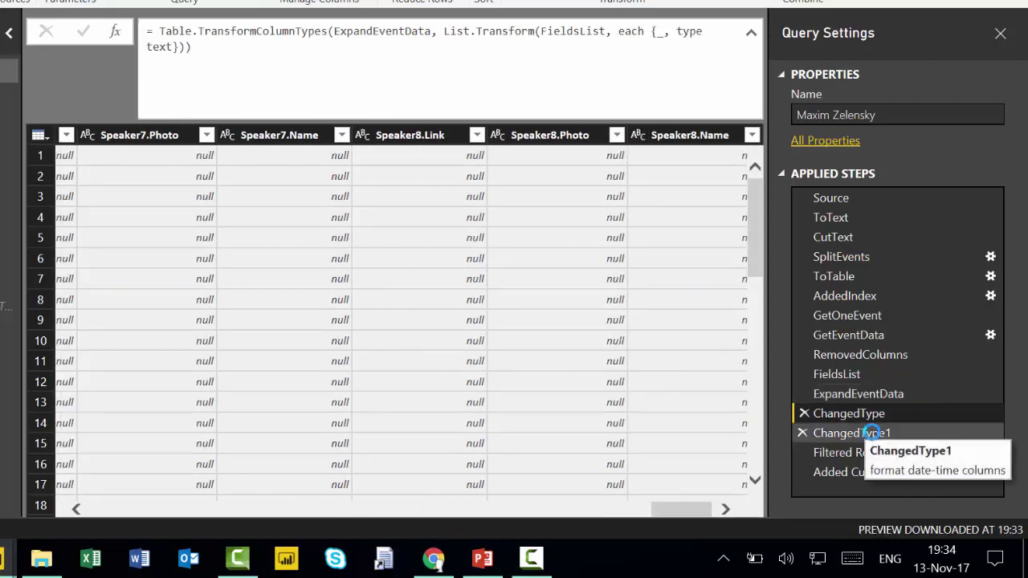
left_click(872, 433)
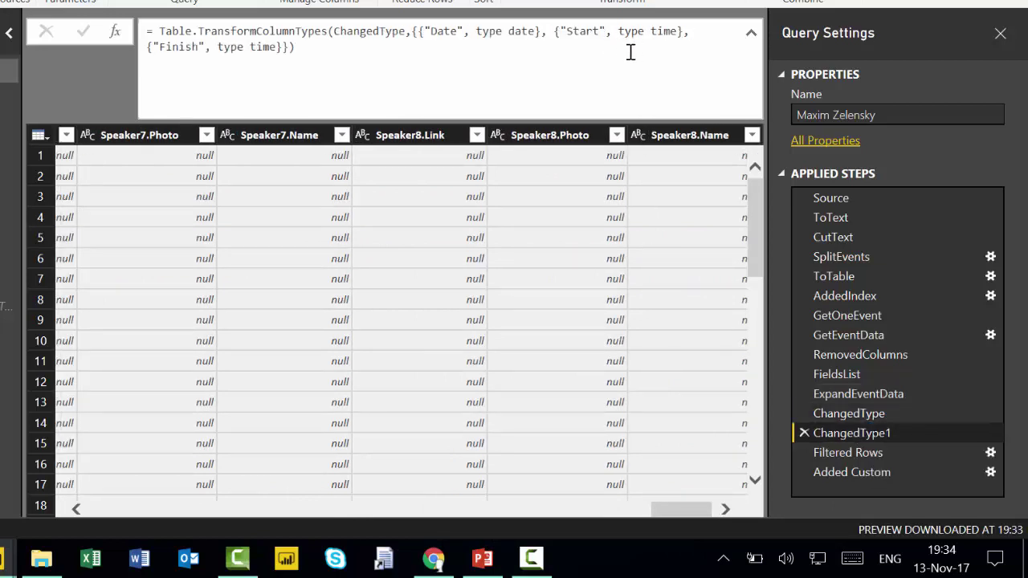
left_click(880, 454)
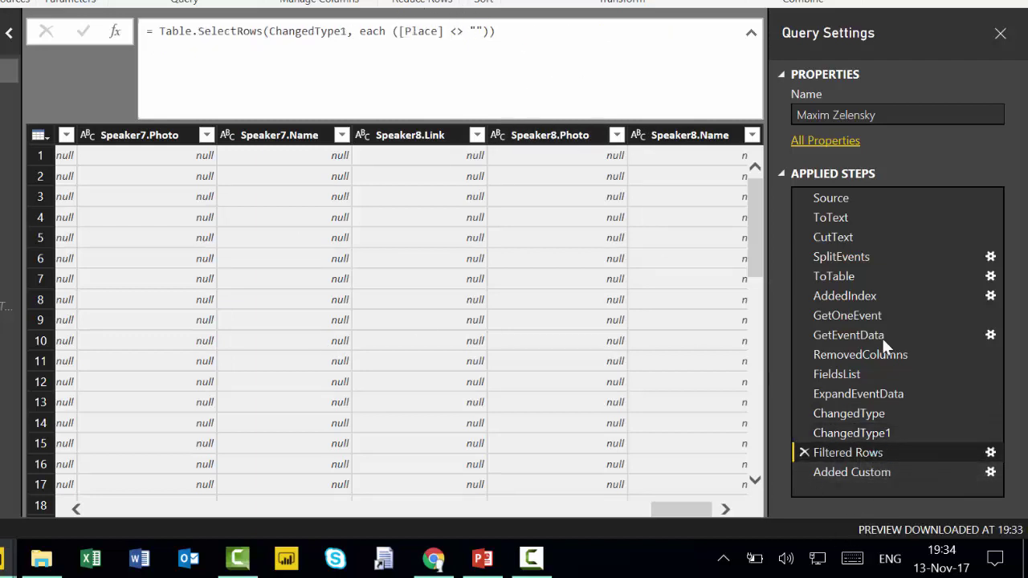
left_click(853, 476)
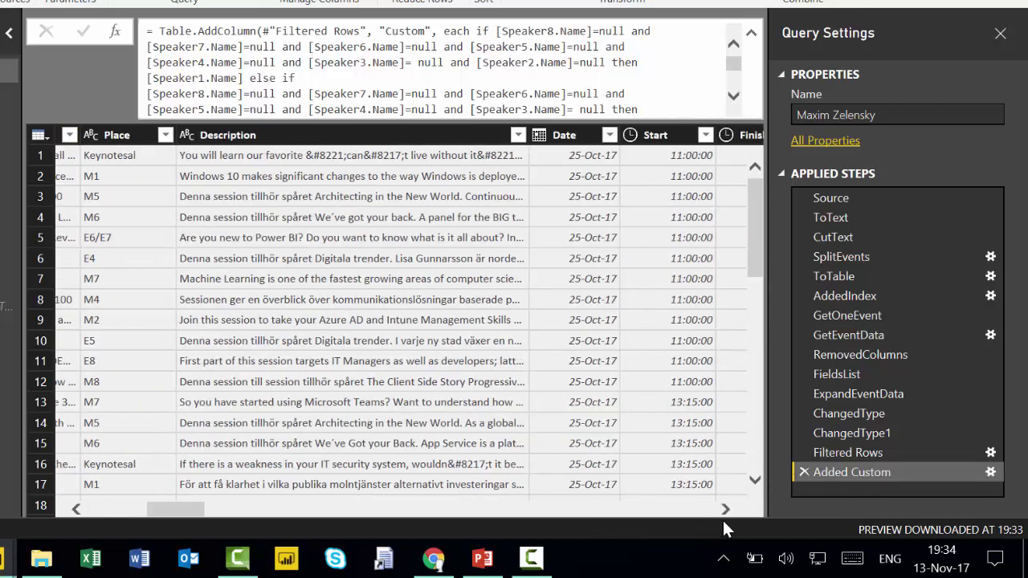
left_click(695, 511)
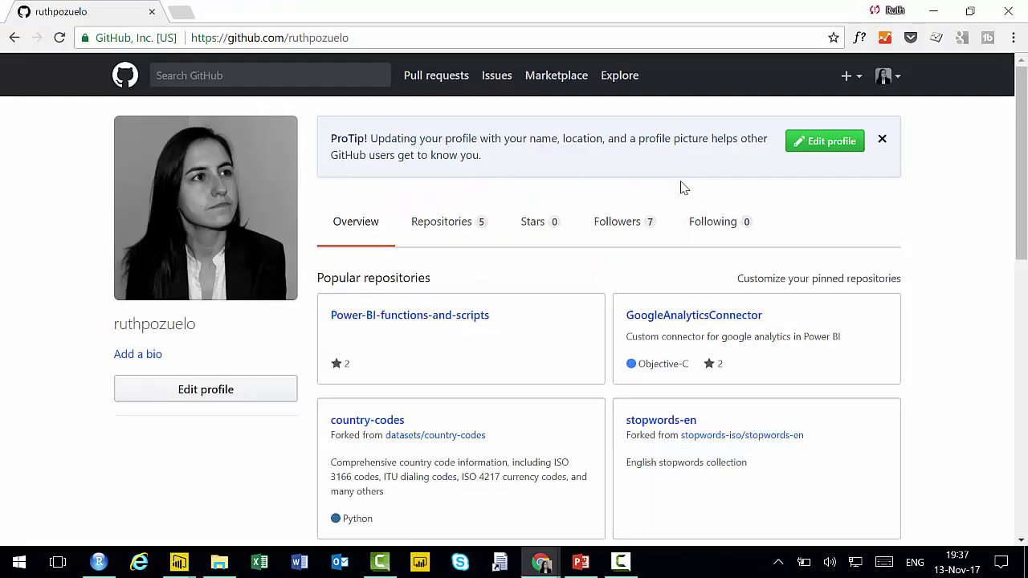
- Scroll the GitHub profile and open the PQChallenge repository
scroll(311, 413, "down", 1)
scroll(200, 149, "up", 1)
scroll(584, 333, "down", 5)
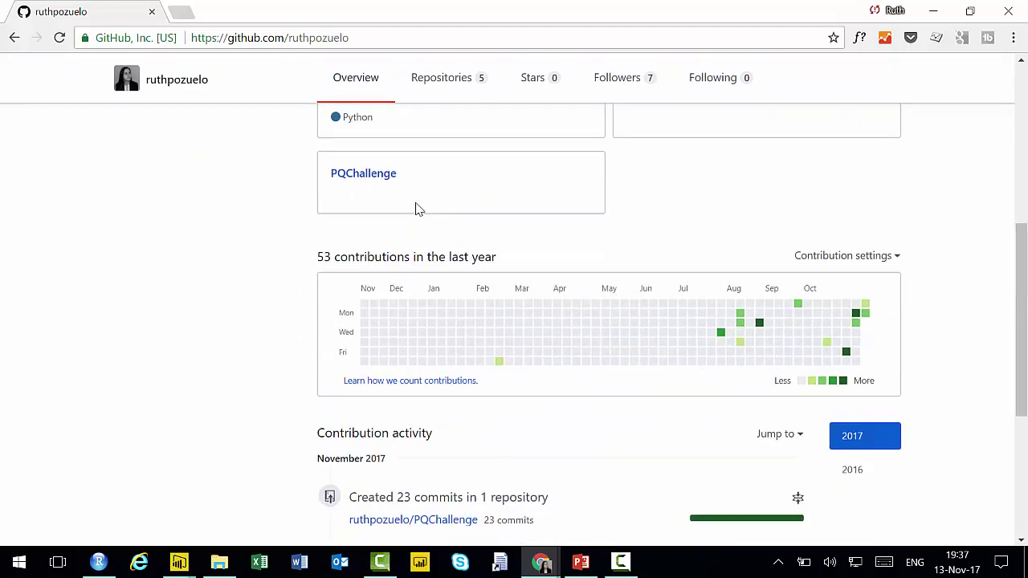
left_click(368, 178)
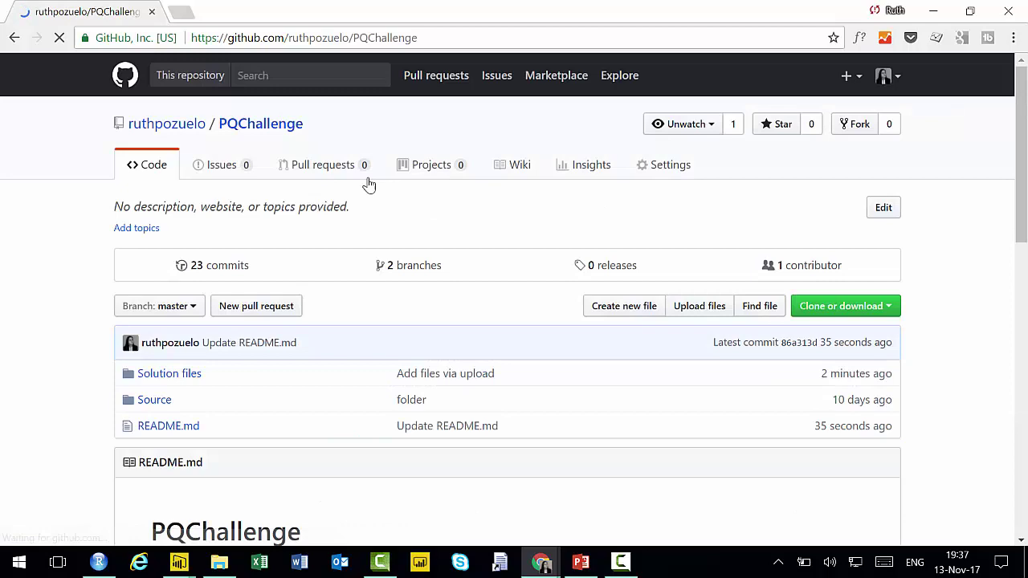
- Scroll through the PQChallenge README's contributor videos and solutions, then back to the top
scroll(431, 296, "down", 3)
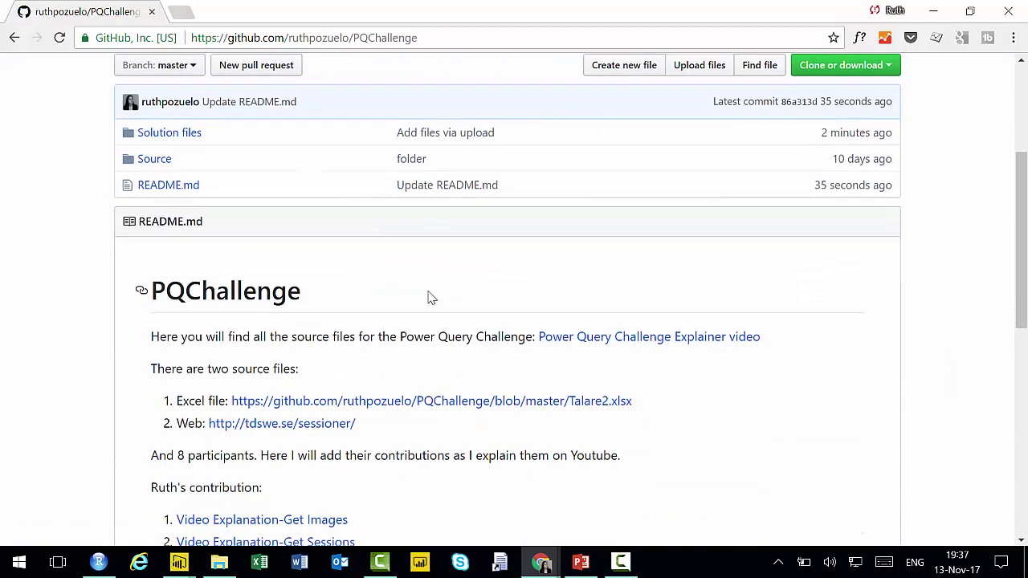
scroll(385, 273, "down", 2)
scroll(361, 397, "down", 3)
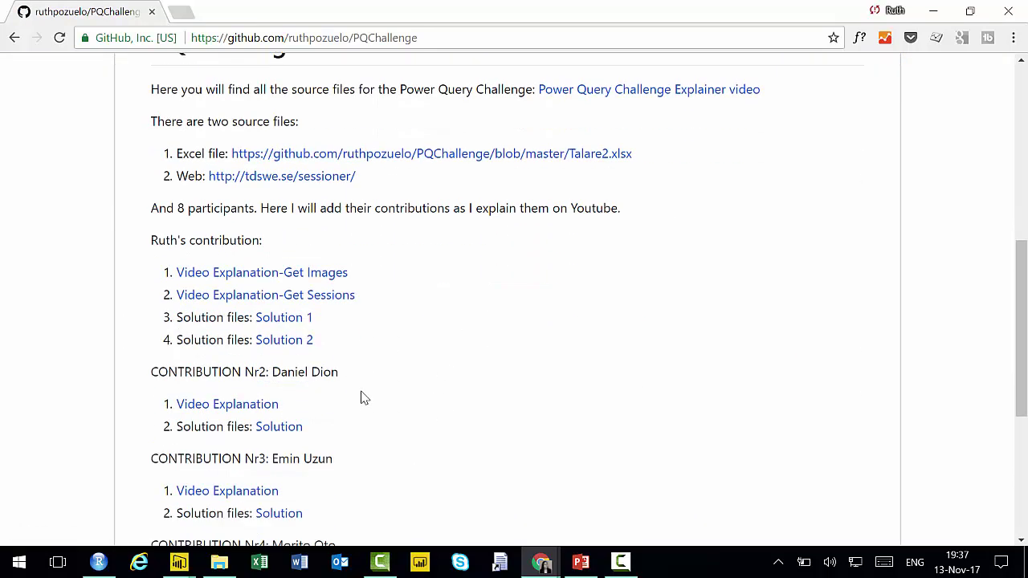
scroll(312, 326, "down", 2)
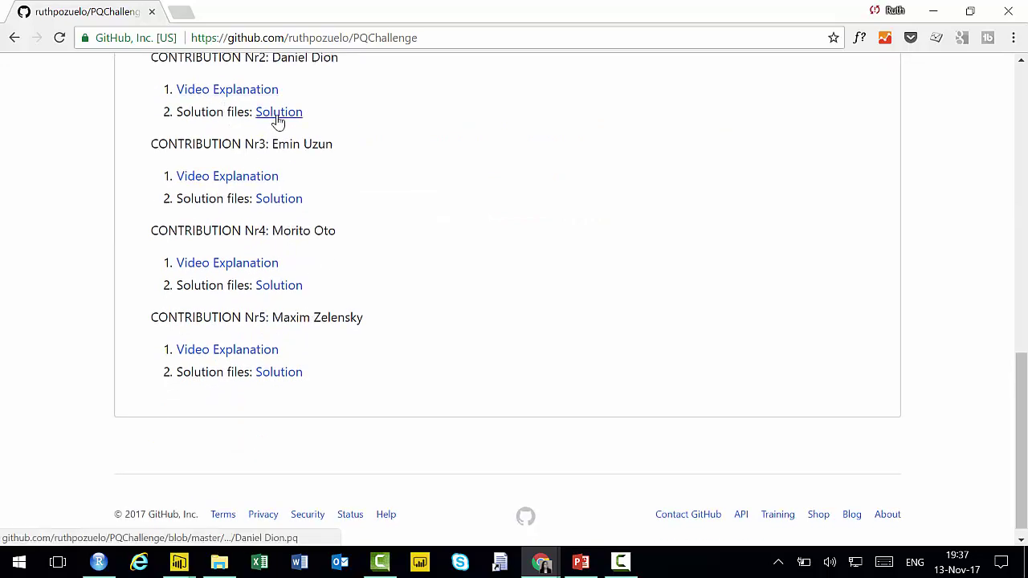
scroll(475, 168, "up", 12)
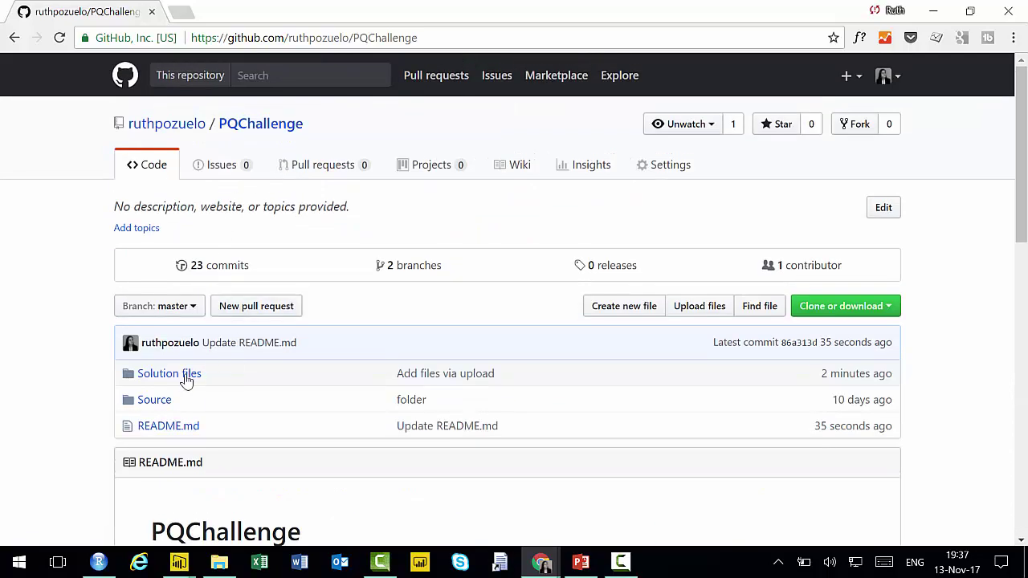
- Open Solution files in a new tab, then return to the README contributions list
middle_click(173, 374)
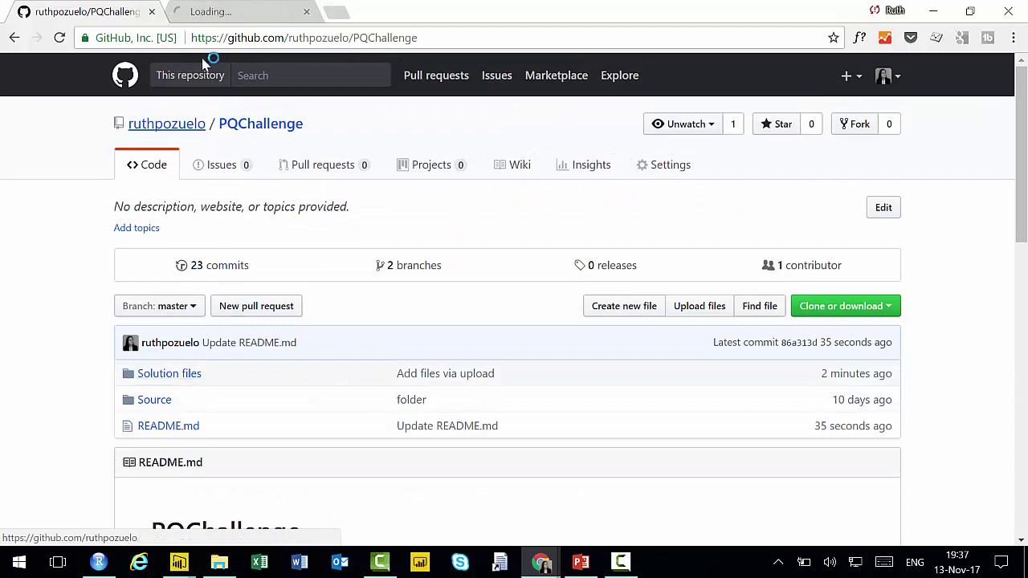
left_click(219, 13)
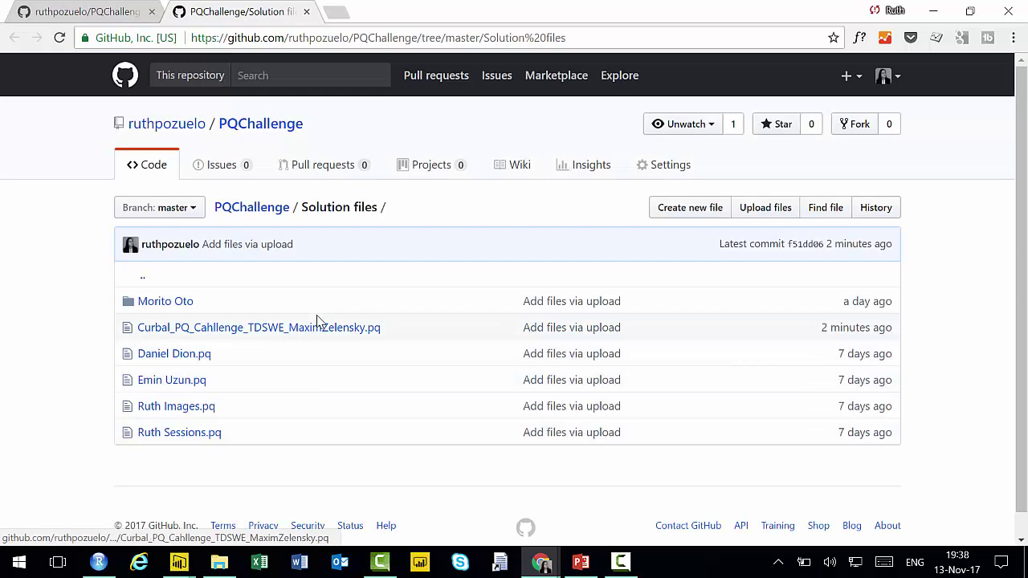
left_click(62, 18)
scroll(425, 394, "down", 12)
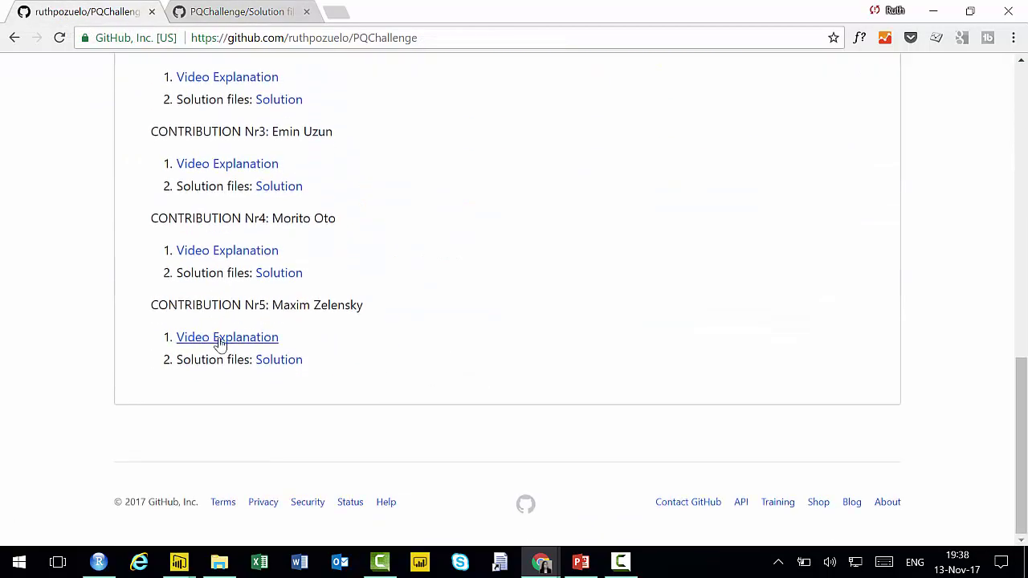